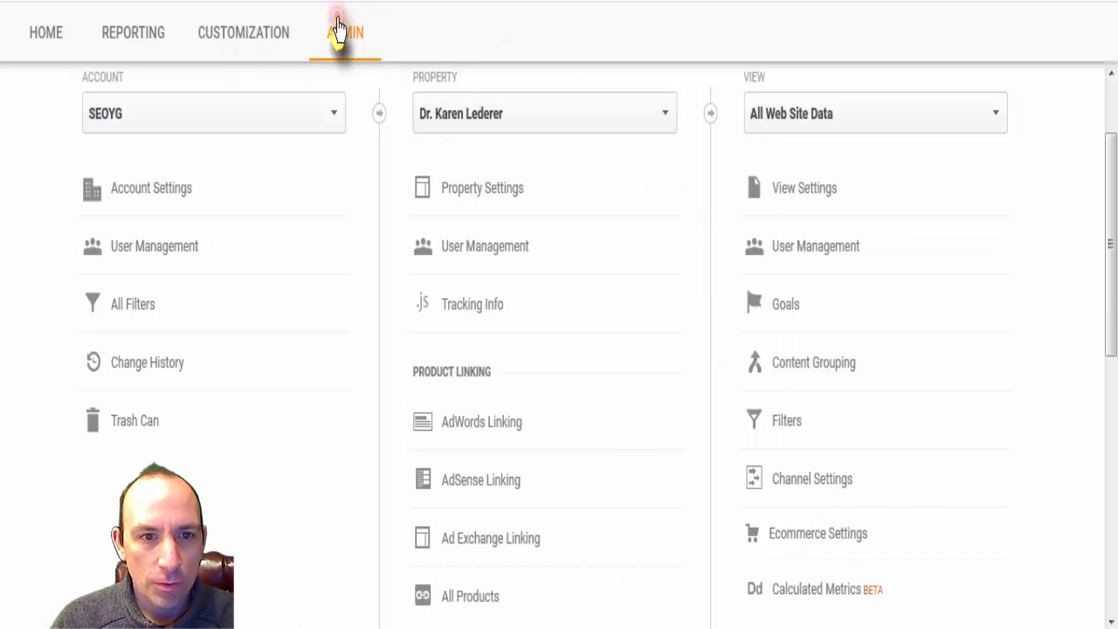
Open the Language Spam filter of the All Web Site Data view and review its name, filter field and exclude pattern
click(795, 437)
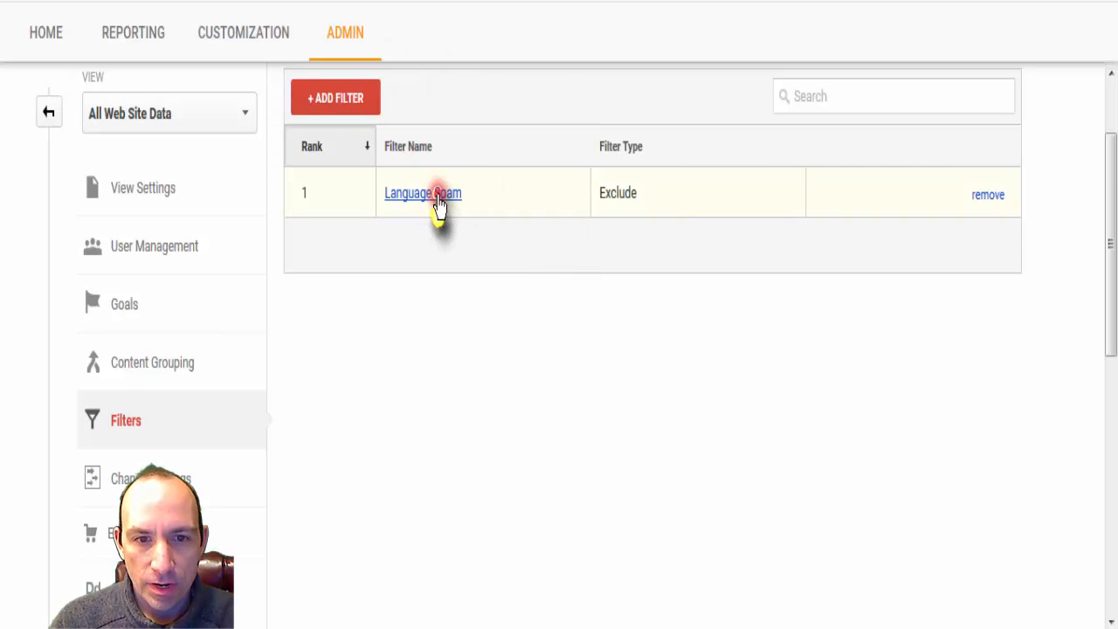
click(435, 196)
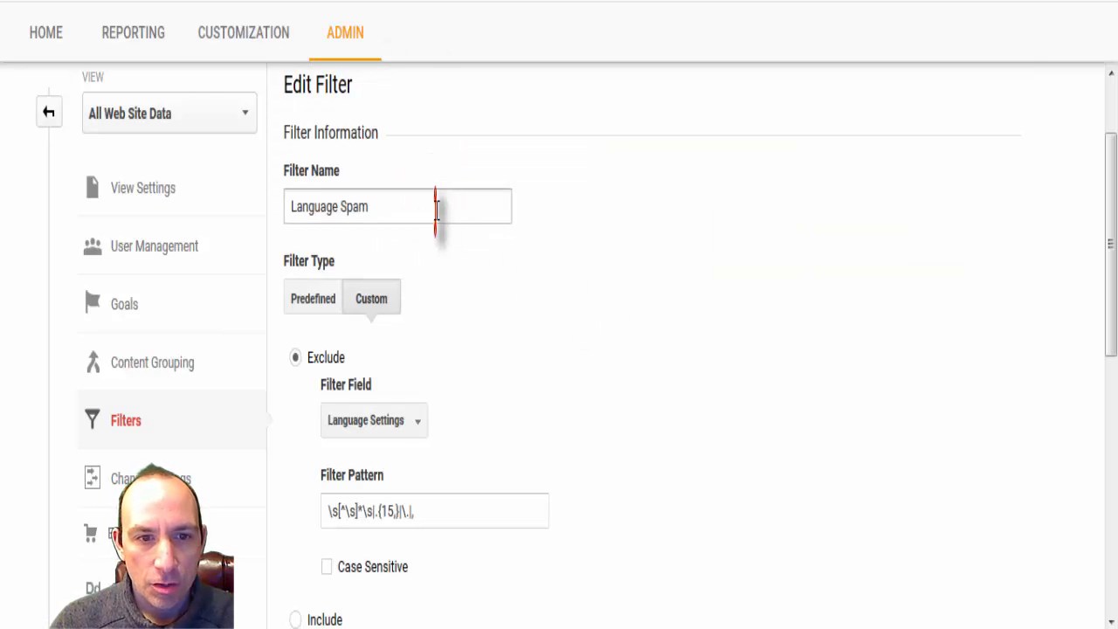
drag(436, 209, 247, 200)
click(536, 278)
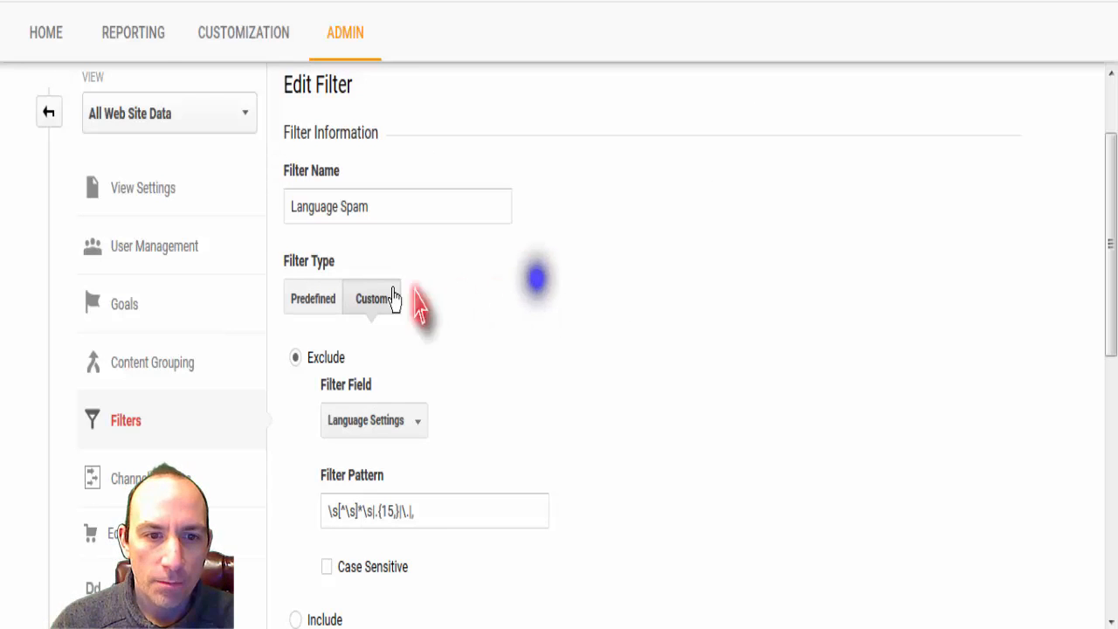
scroll(524, 299, down, 3)
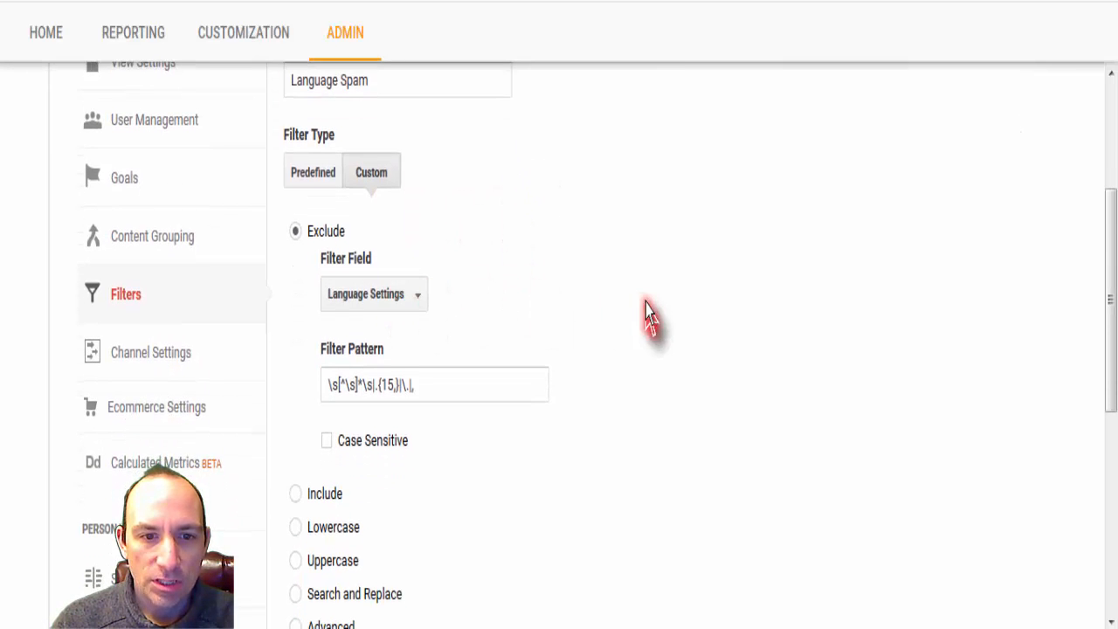
scroll(377, 288, down, 2)
triple_click(434, 258)
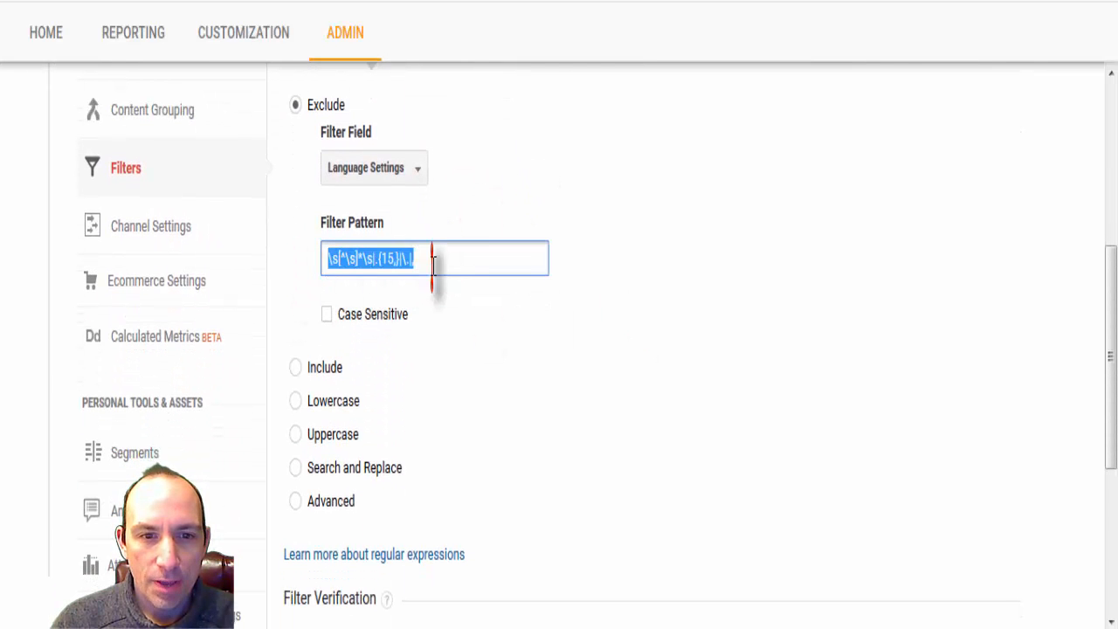
click(428, 258)
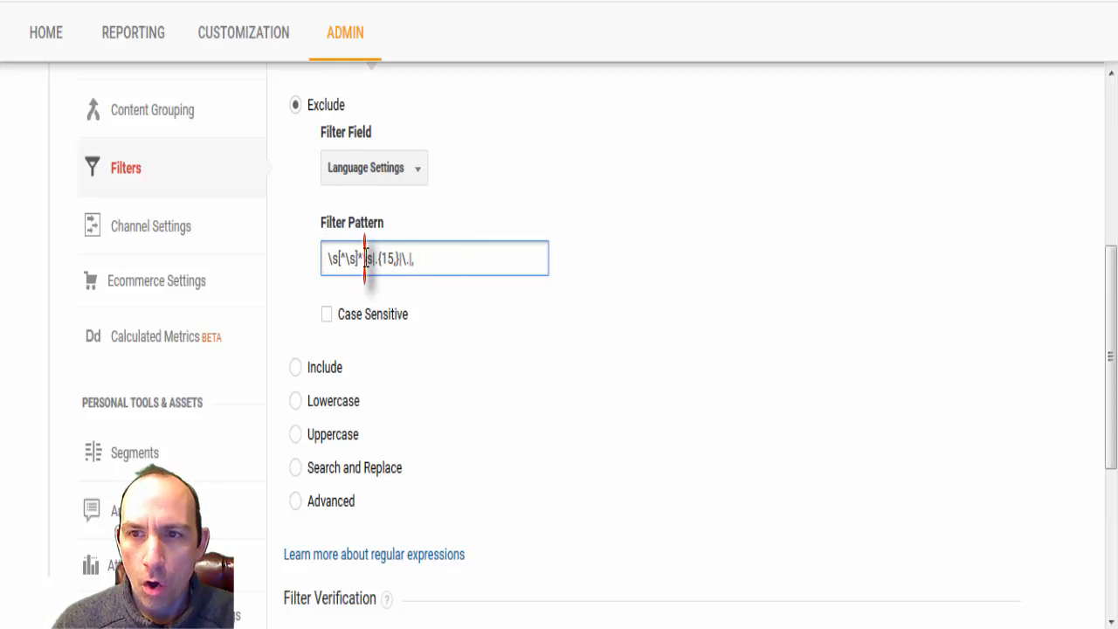
Check the filter verification option and look back over the Language Spam filter's settings
scroll(498, 254, down, 5)
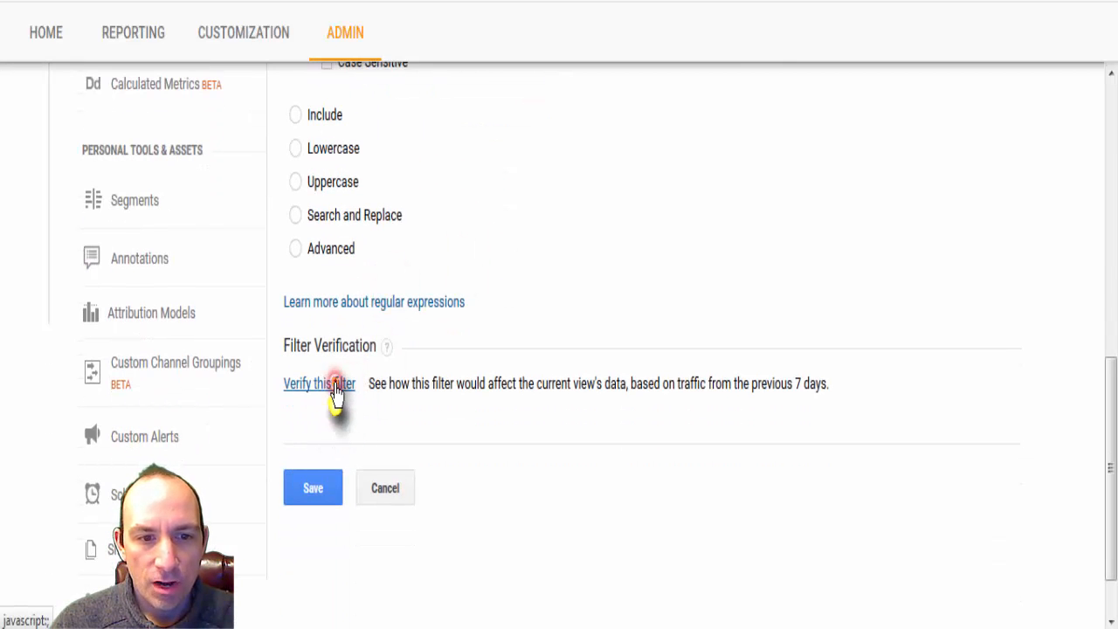
click(337, 385)
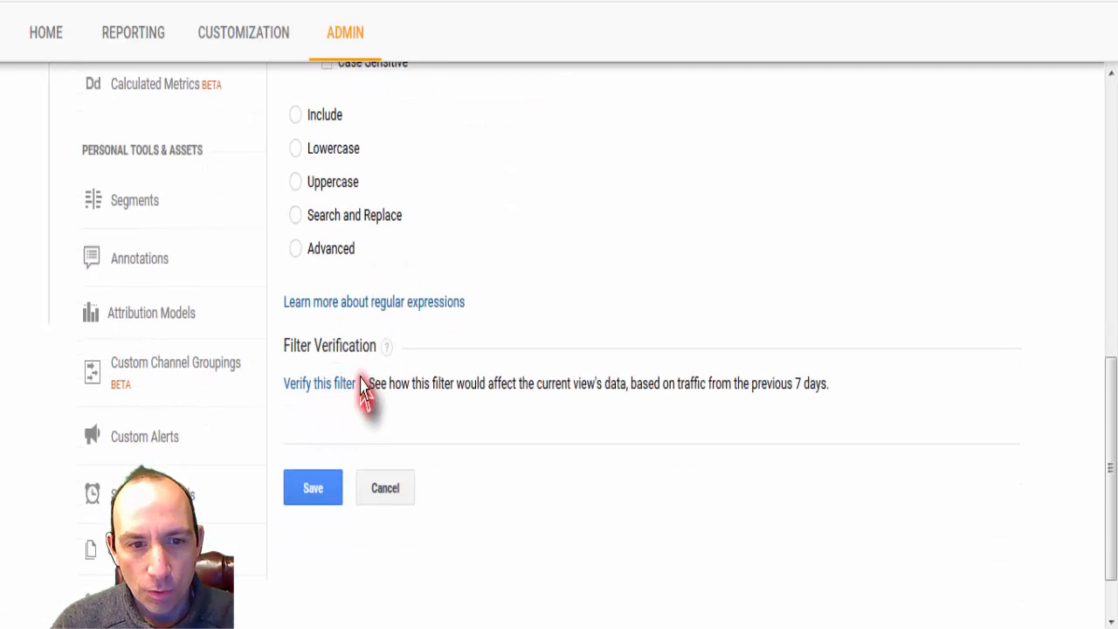
scroll(661, 312, up, 7)
scroll(661, 312, down, 1)
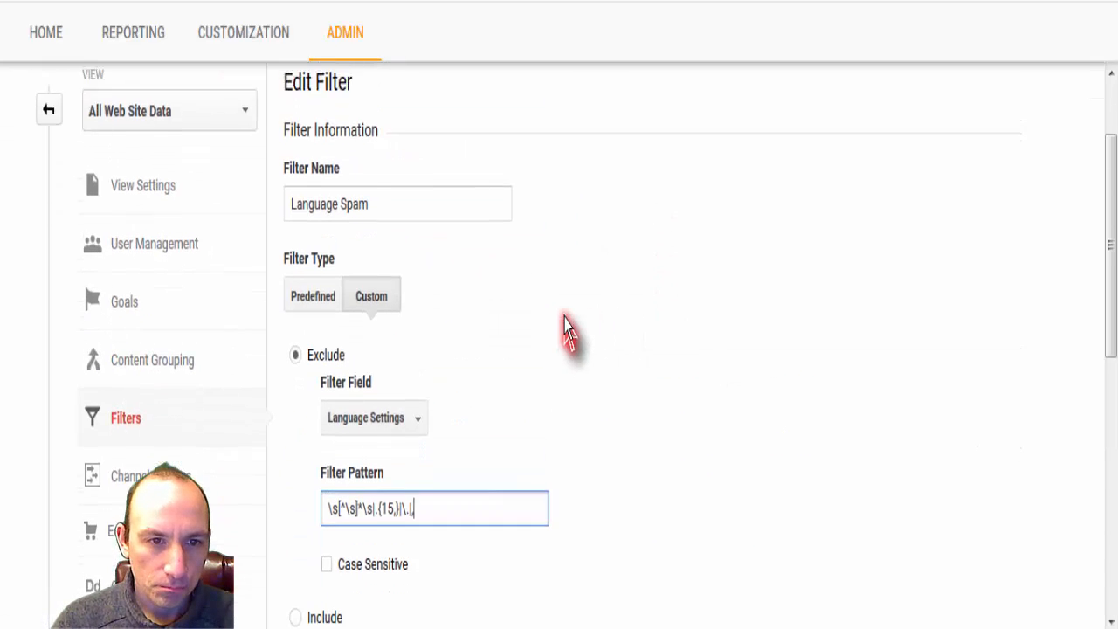
scroll(567, 332, up, 2)
Open the Audience Overview report and examine its session figures and language breakdown for spam entries
click(144, 32)
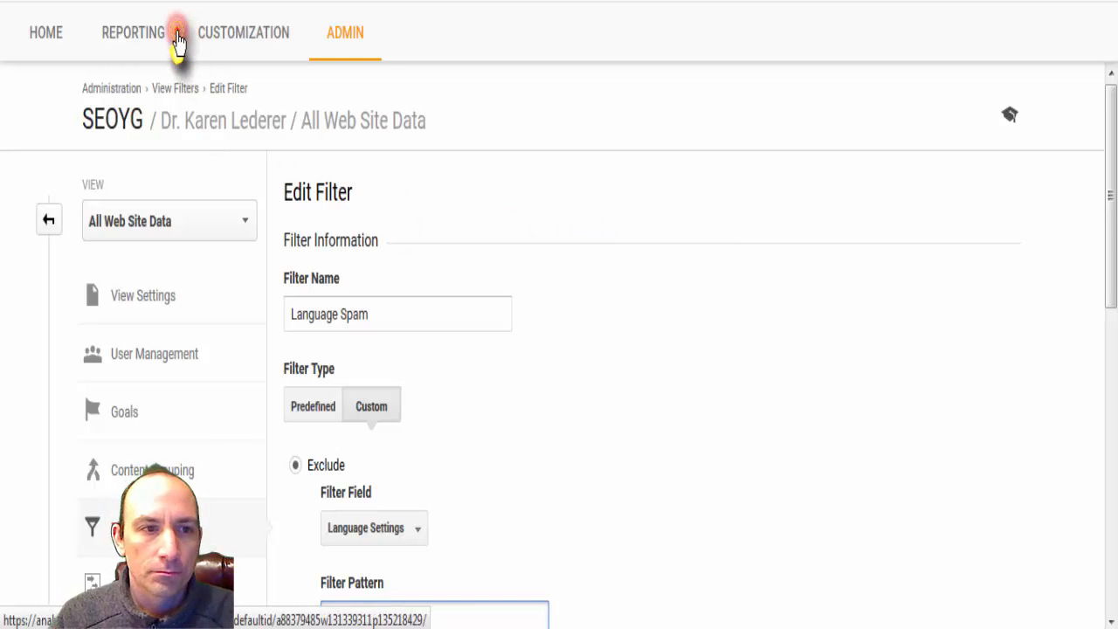
click(133, 35)
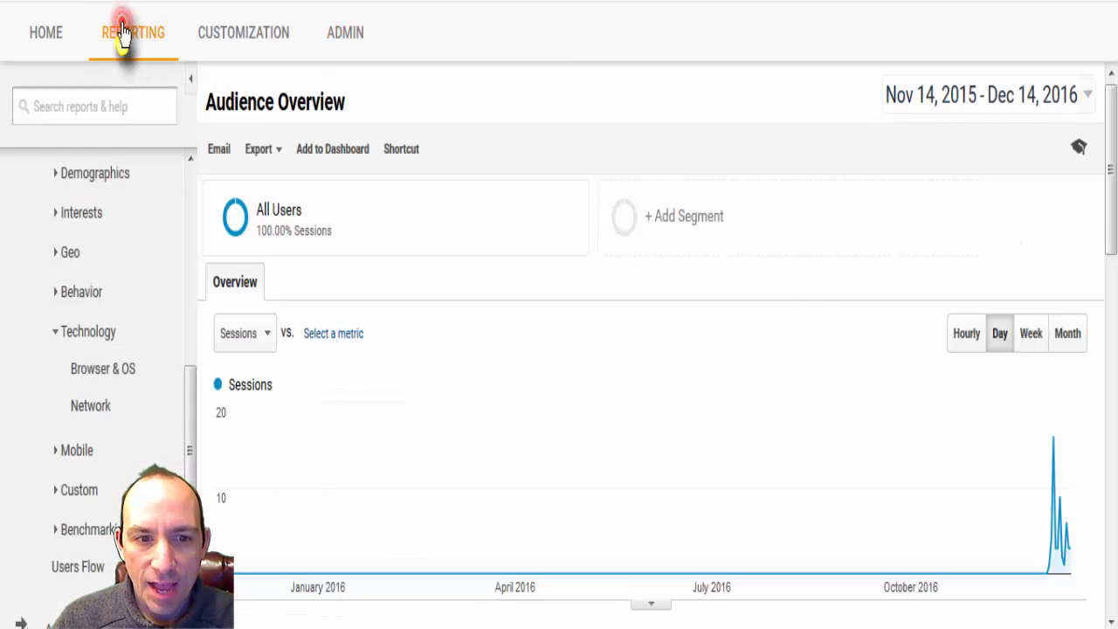
scroll(810, 265, down, 8)
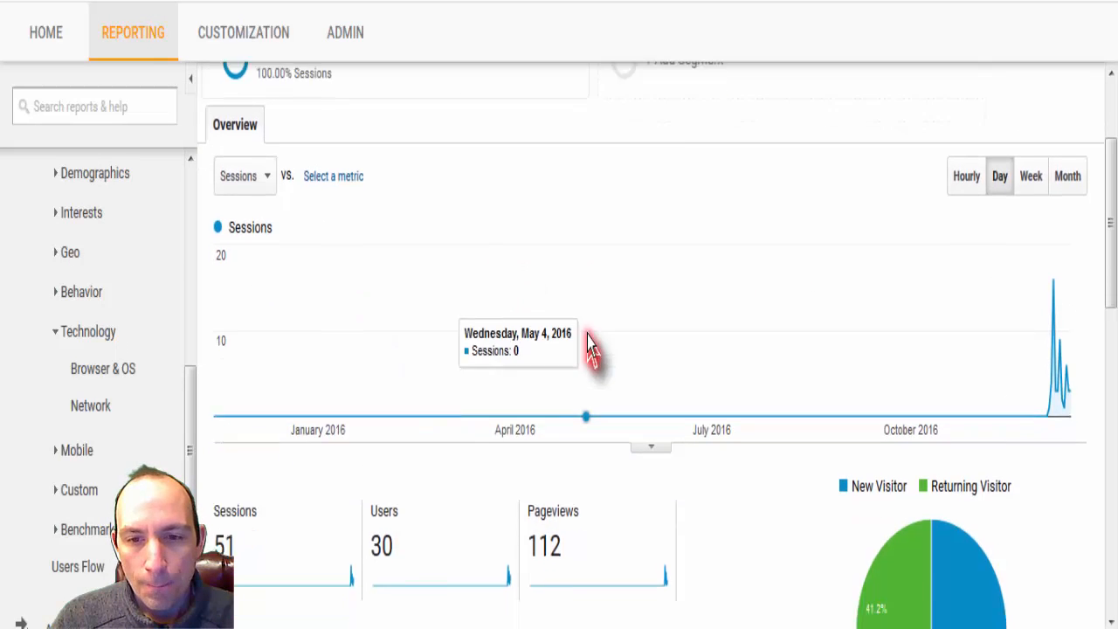
scroll(657, 331, down, 3)
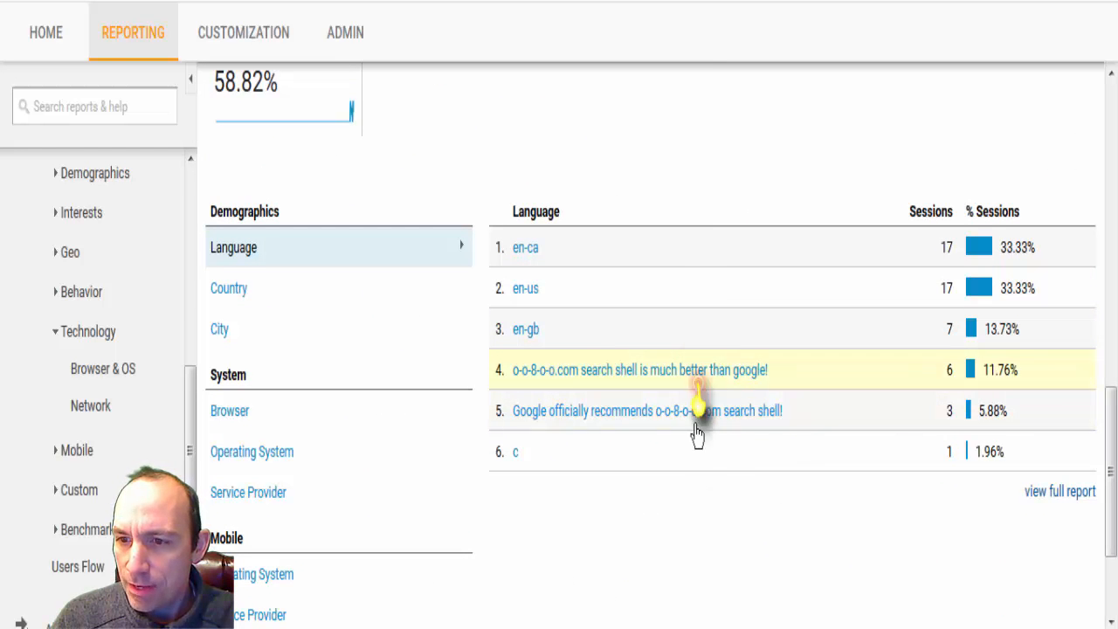
scroll(1004, 379, up, 9)
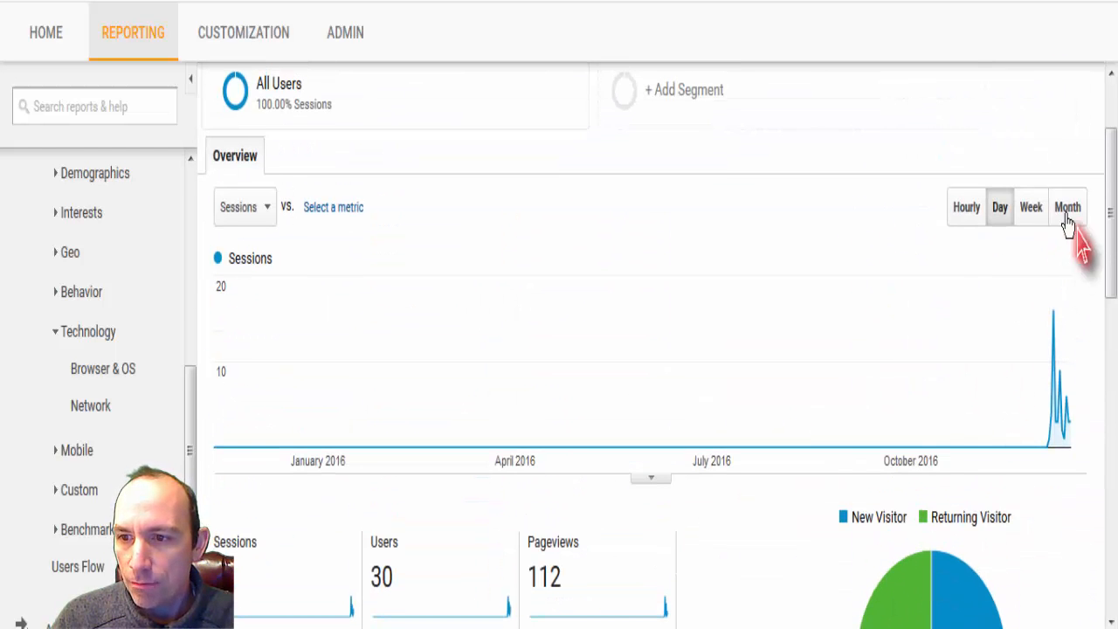
scroll(780, 363, down, 1)
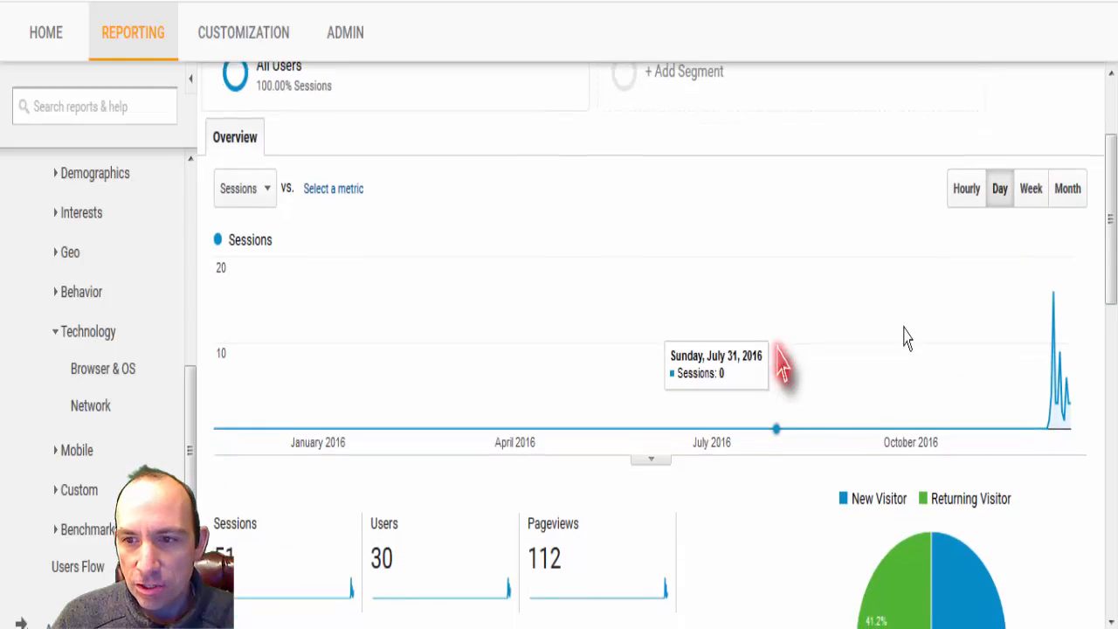
scroll(821, 481, down, 9)
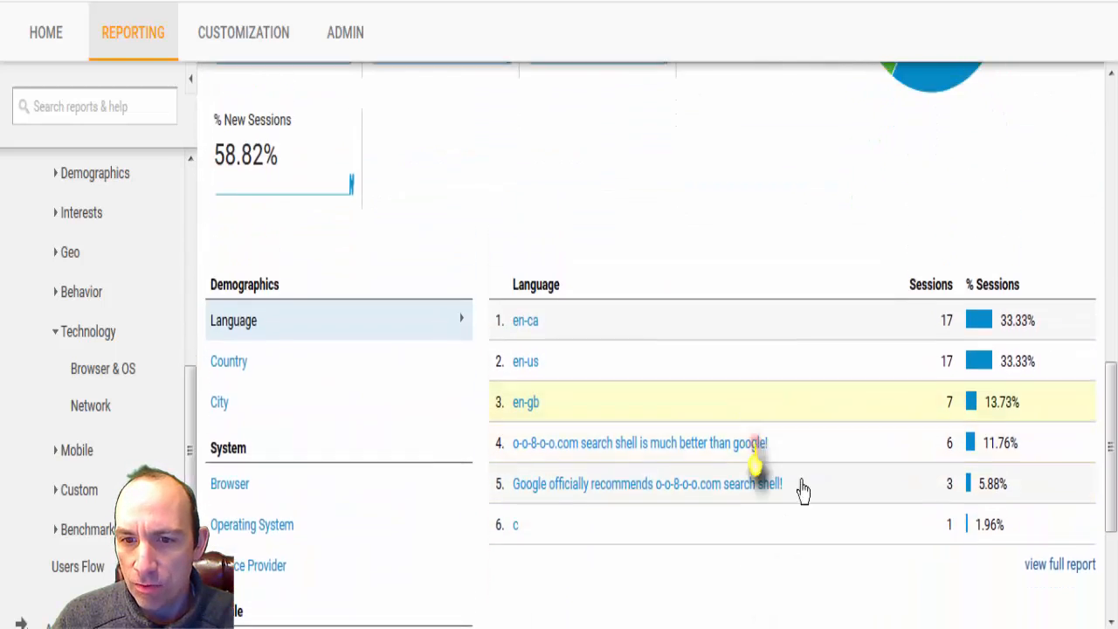
scroll(803, 491, up, 8)
scroll(524, 314, down, 2)
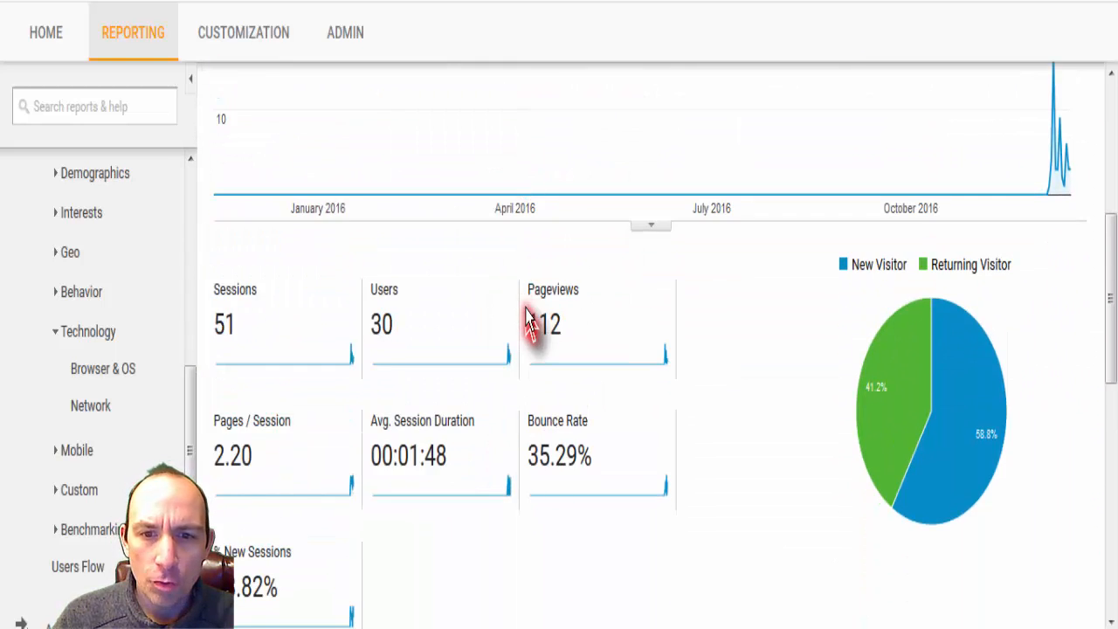
scroll(644, 374, down, 6)
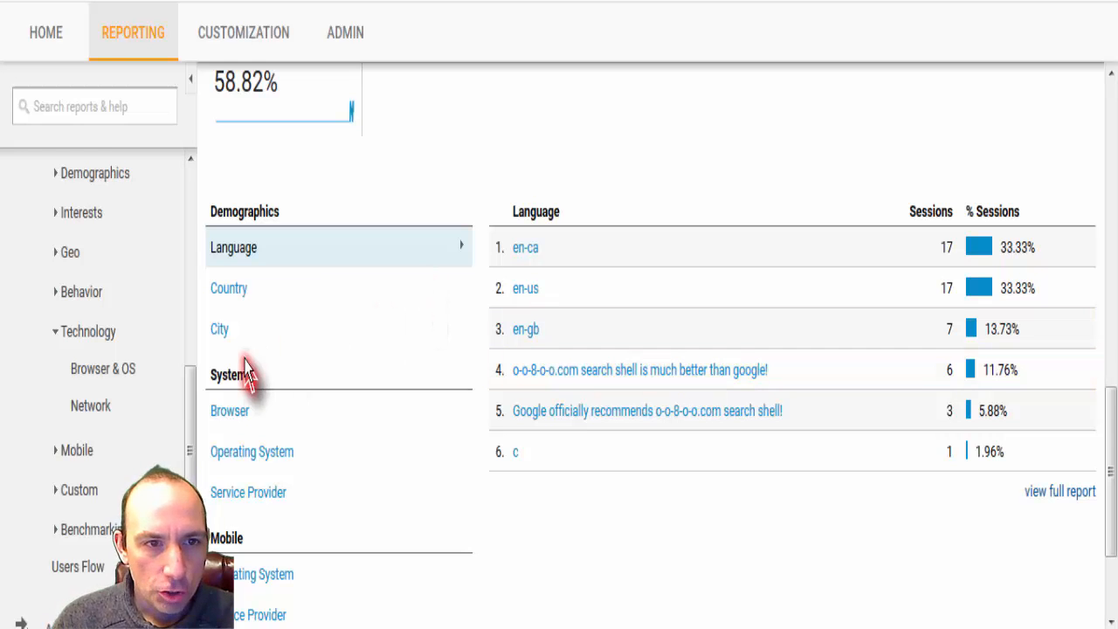
scroll(548, 262, up, 2)
scroll(549, 262, up, 5)
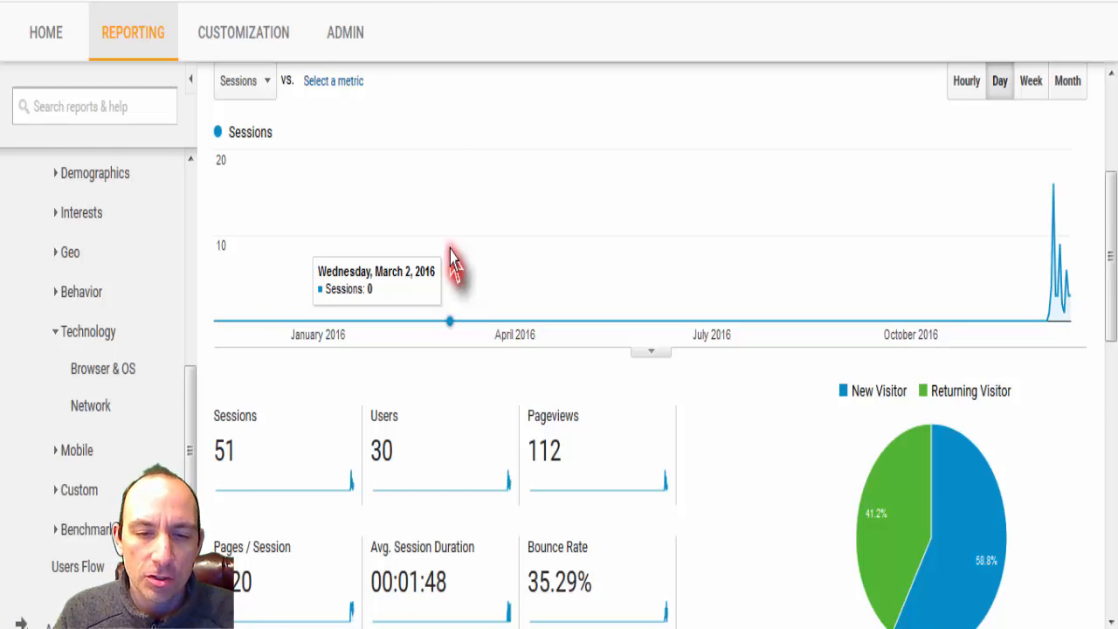
Open the Technology Network report and look through its service provider table
click(135, 33)
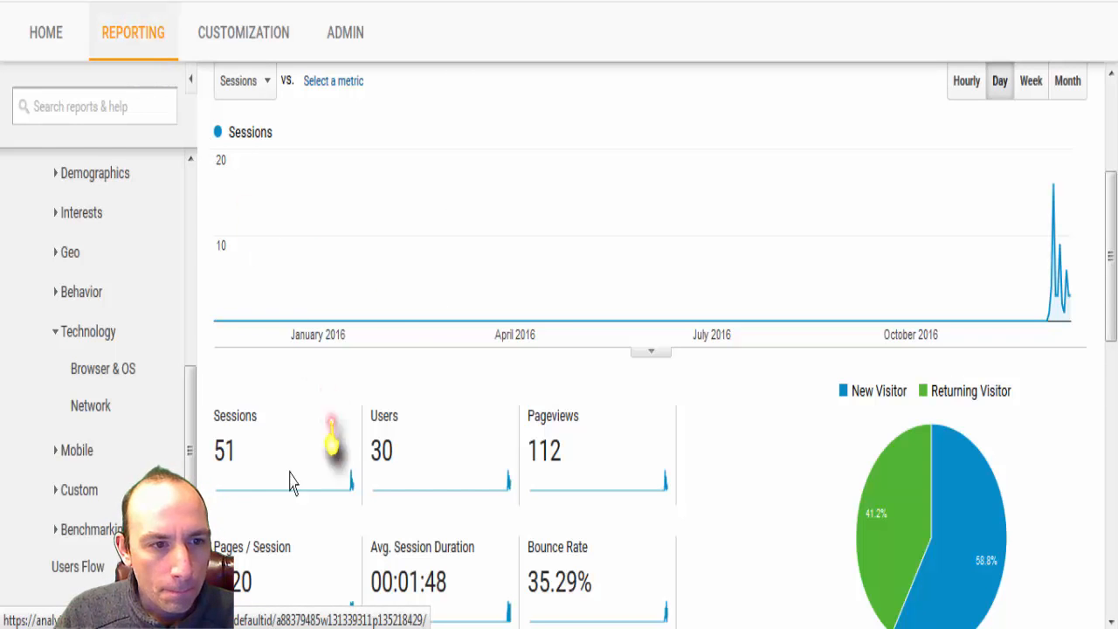
drag(190, 413, 194, 437)
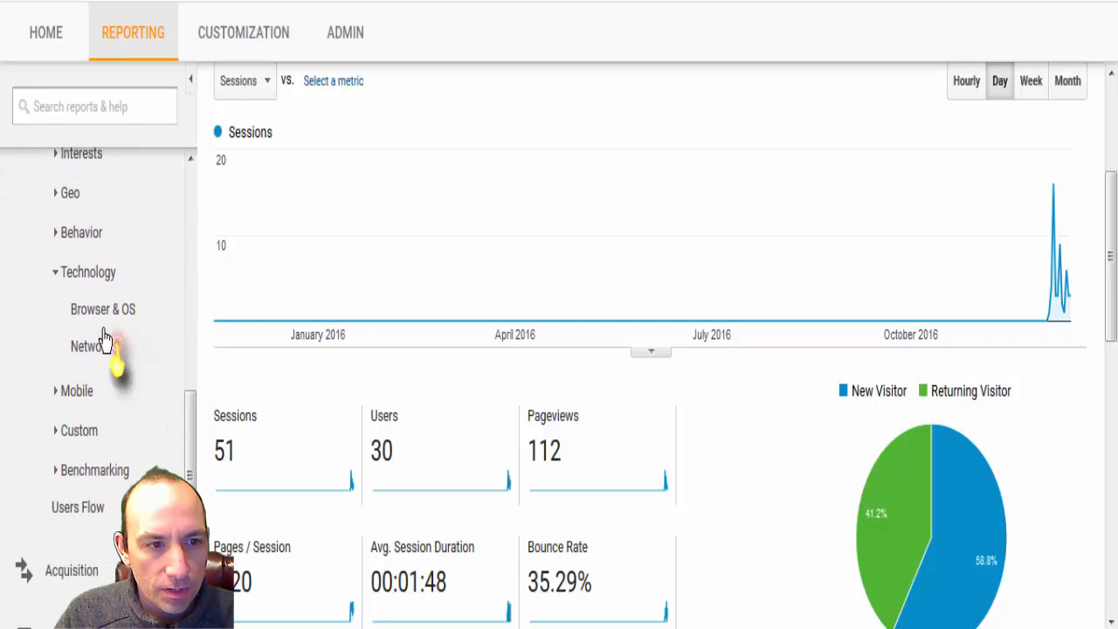
click(91, 273)
click(92, 362)
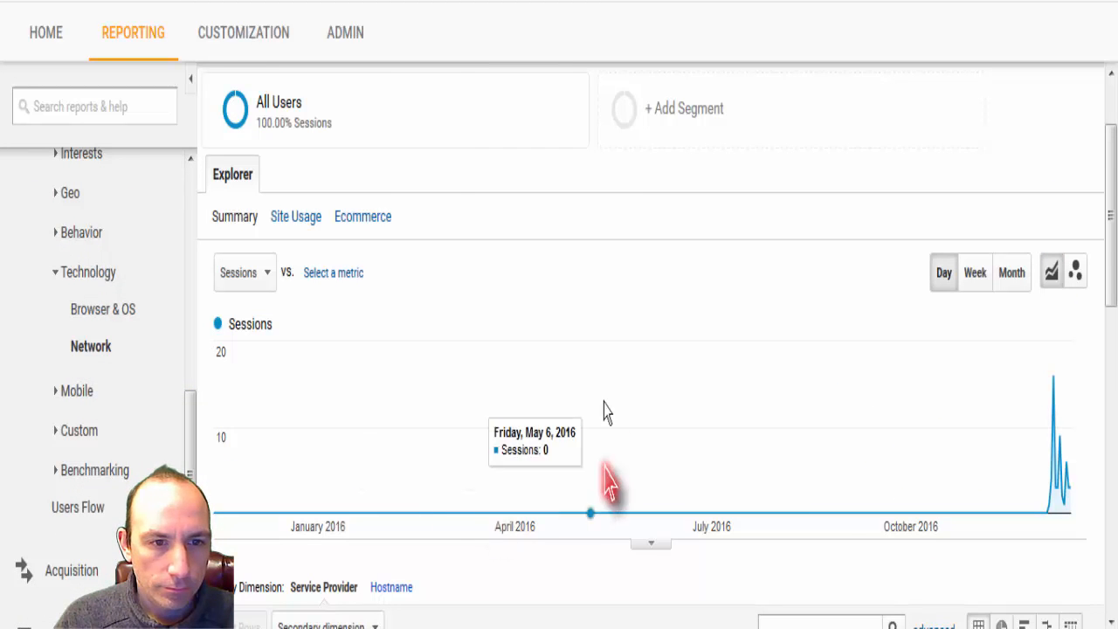
scroll(516, 288, down, 6)
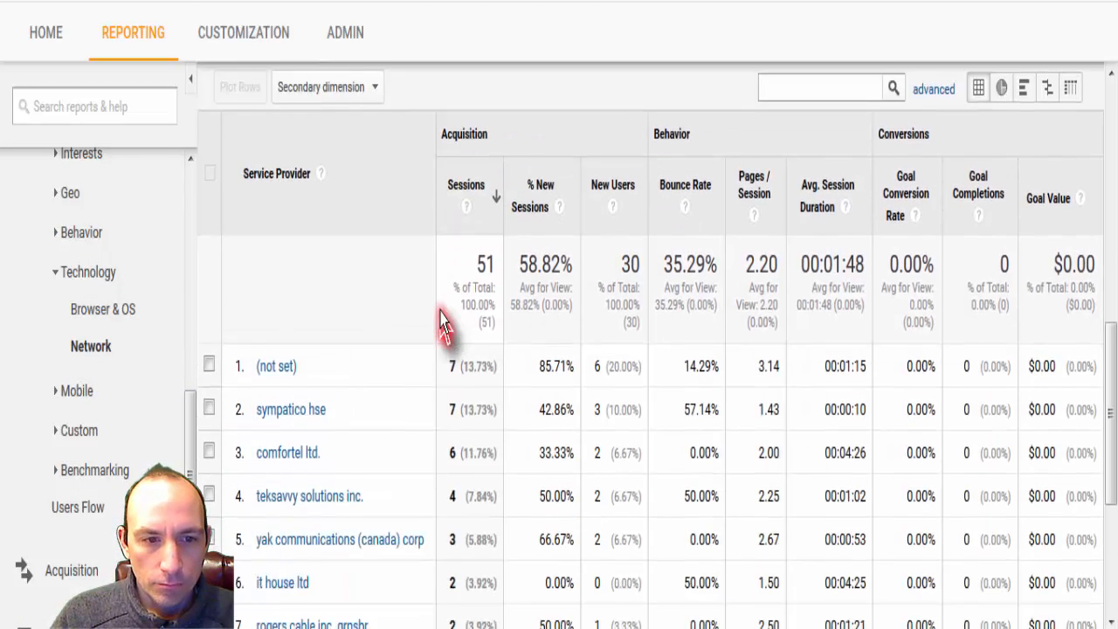
scroll(443, 323, up, 7)
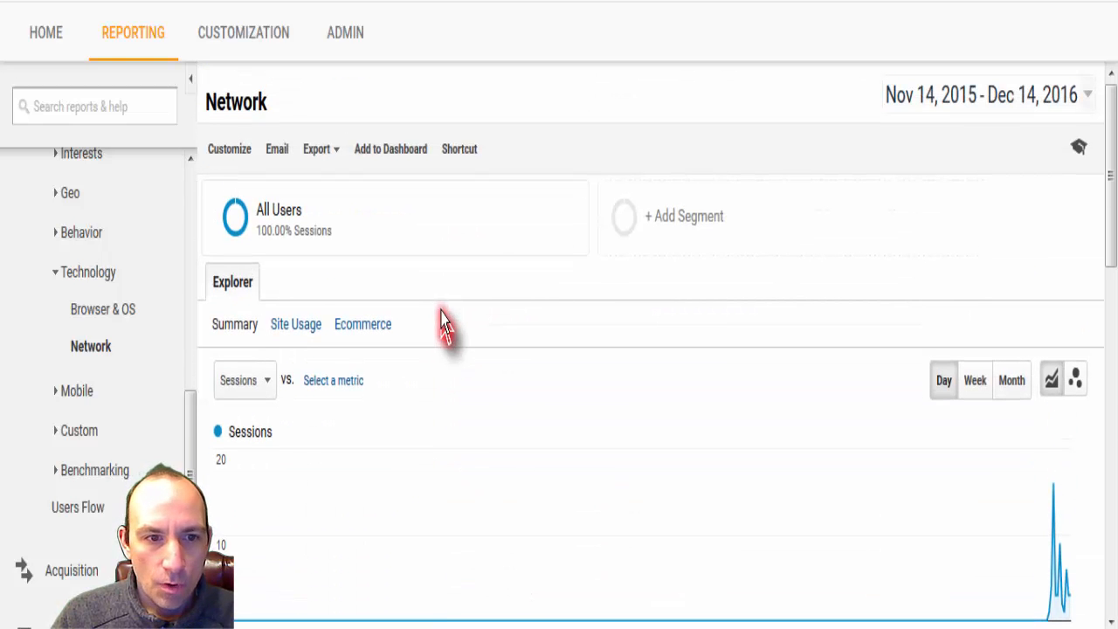
Start a new segment for the Network report and open its advanced Conditions settings
click(695, 218)
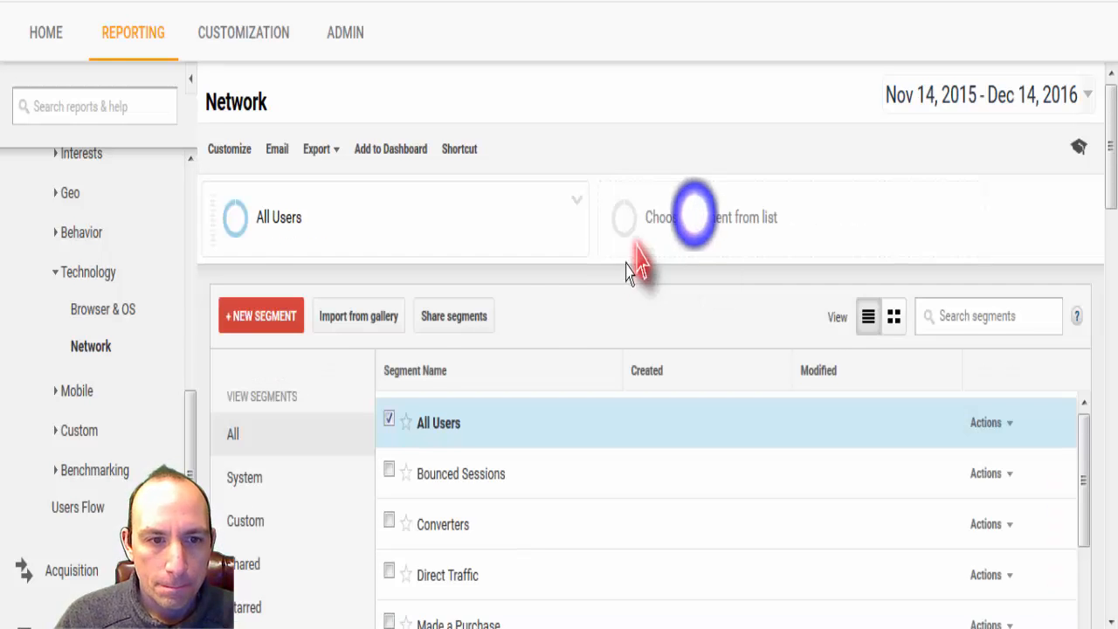
click(248, 320)
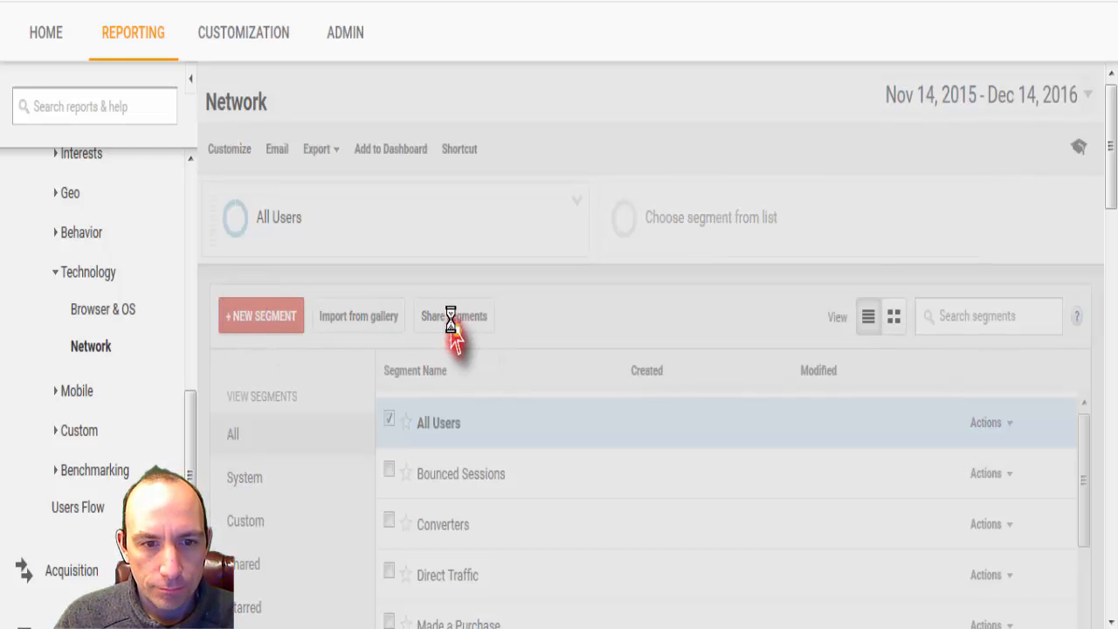
scroll(466, 260, down, 3)
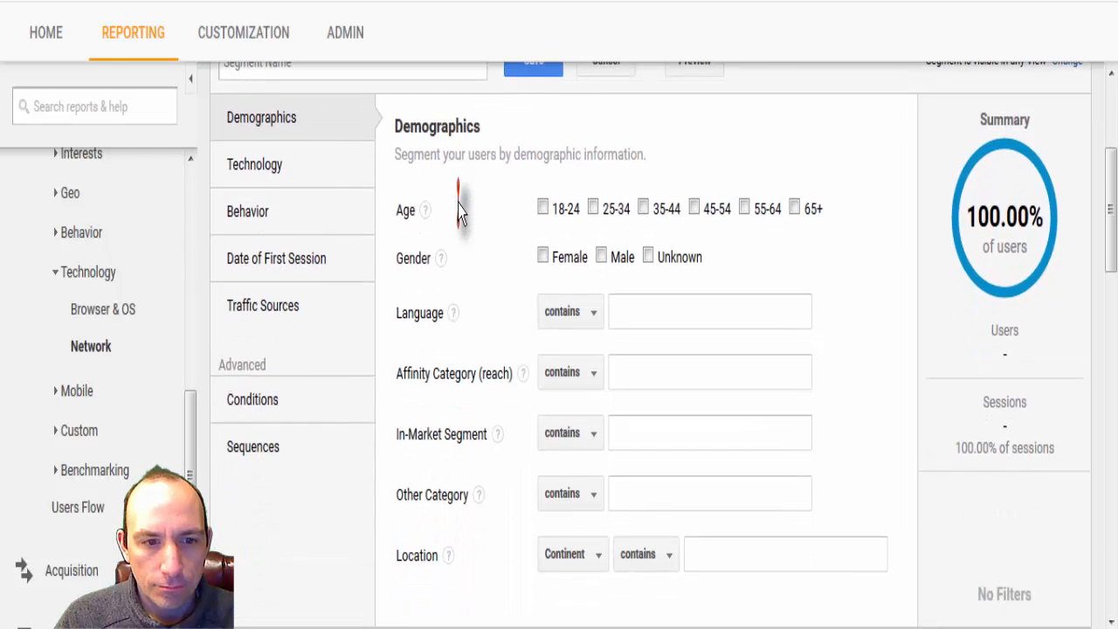
click(273, 406)
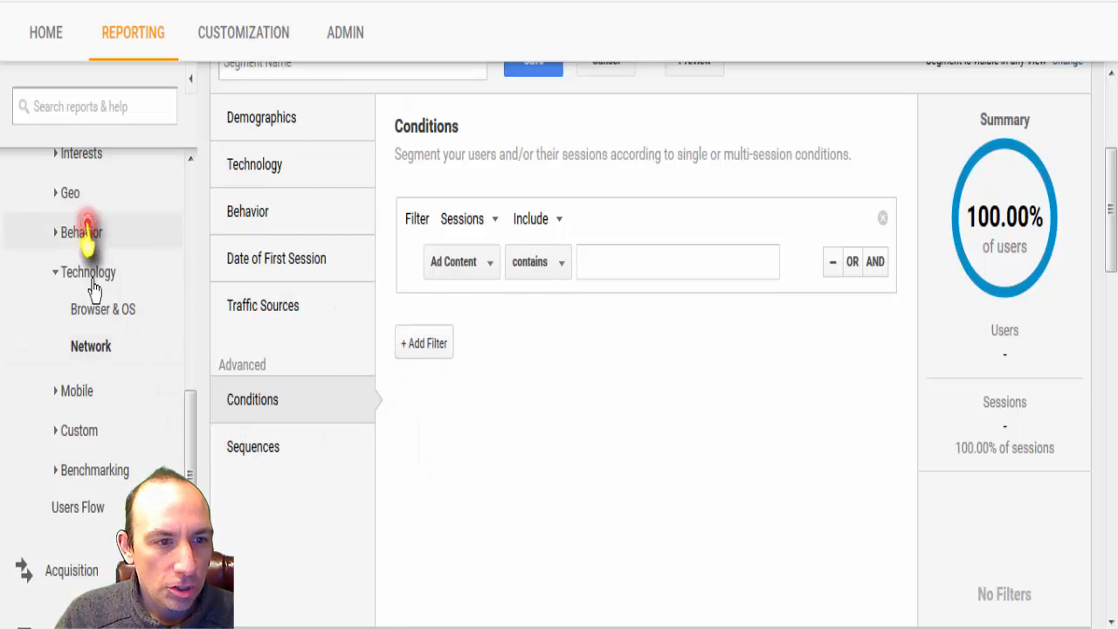
Set the dimension of the segment's session filter condition to Language
scroll(207, 250, up, 3)
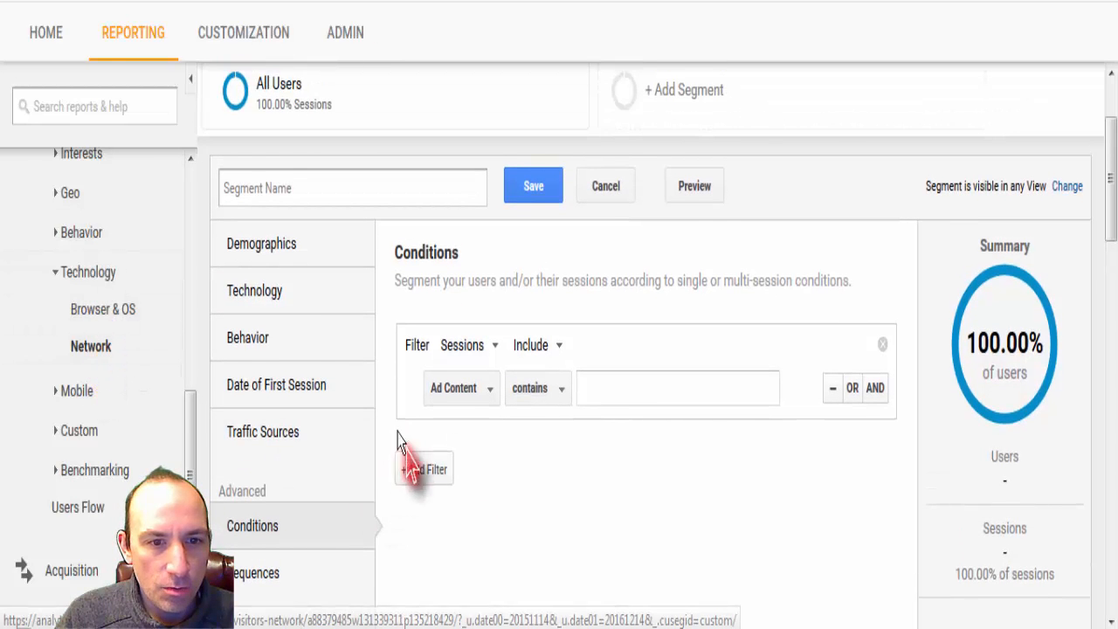
scroll(681, 175, up, 2)
scroll(524, 332, down, 4)
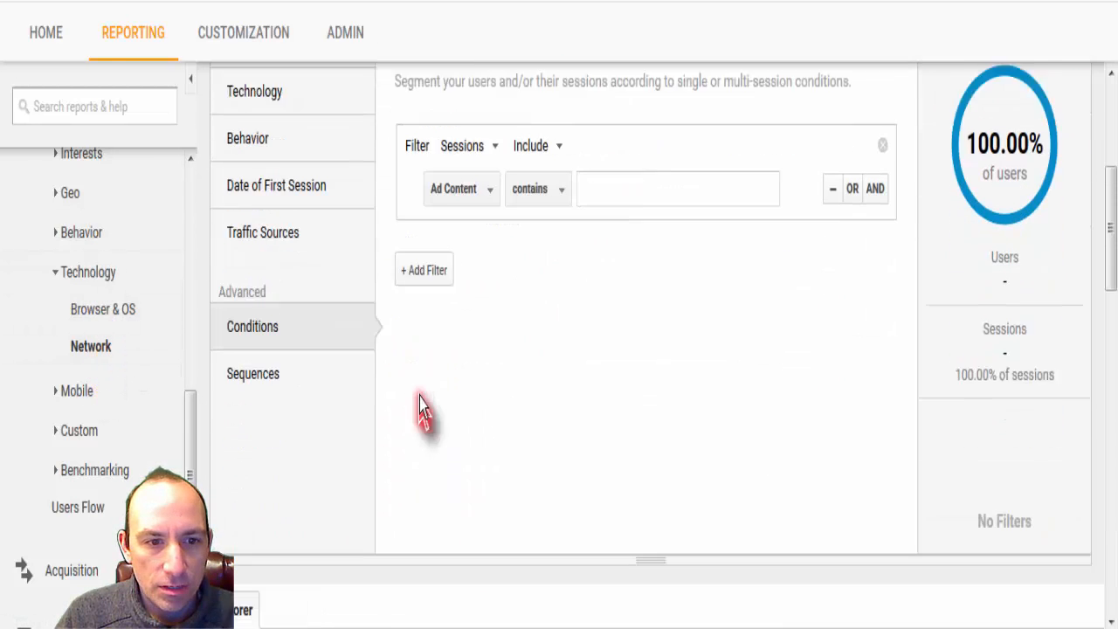
scroll(420, 406, down, 1)
scroll(539, 367, up, 2)
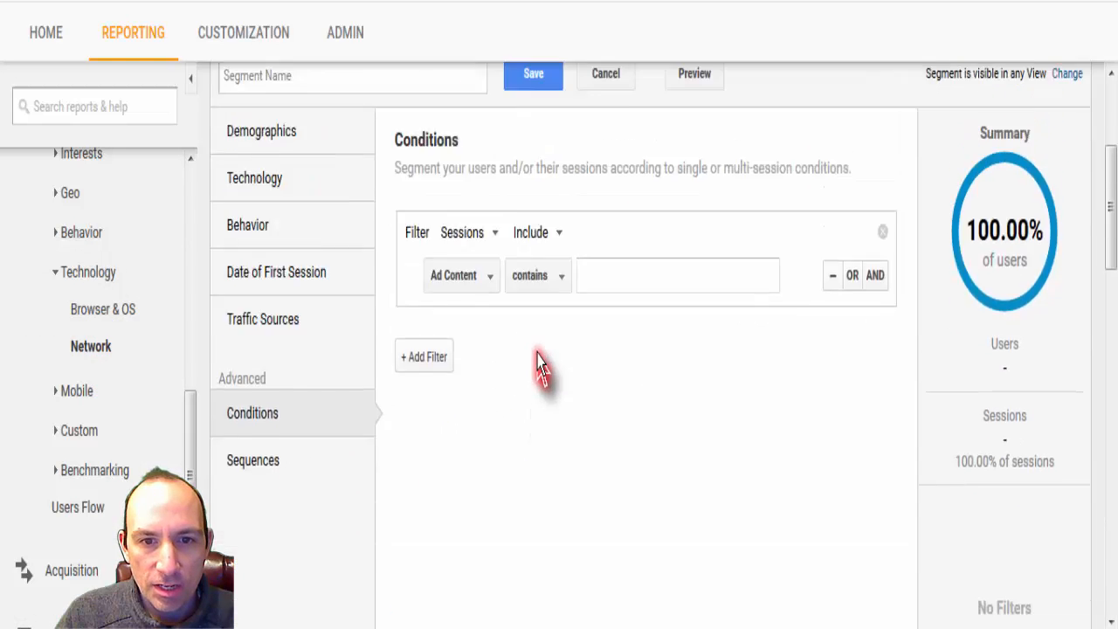
scroll(539, 367, up, 2)
click(493, 389)
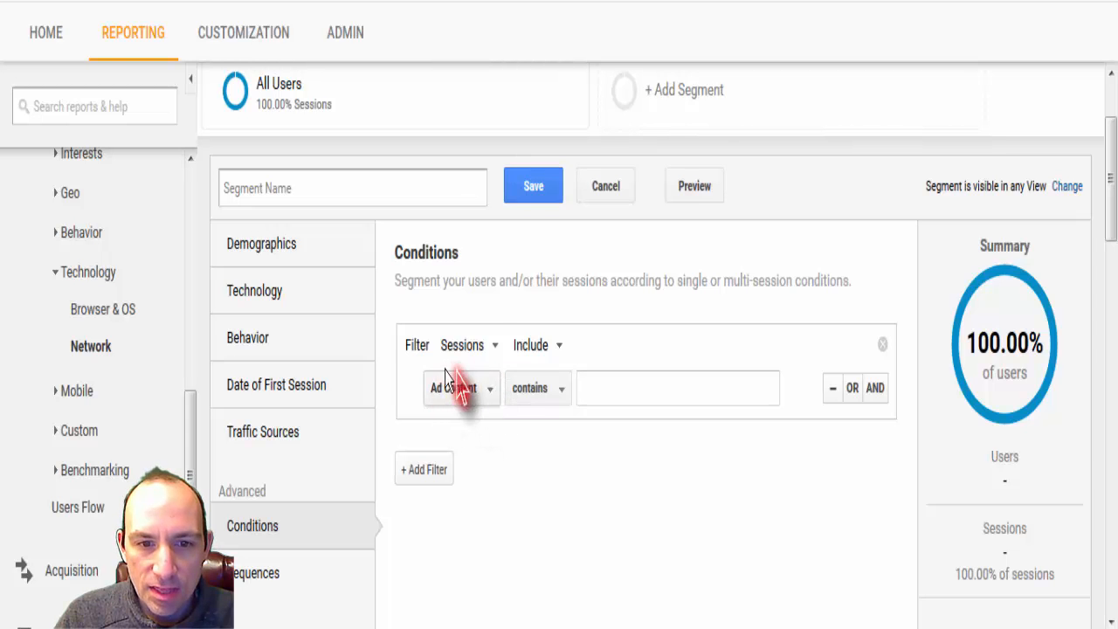
click(491, 393)
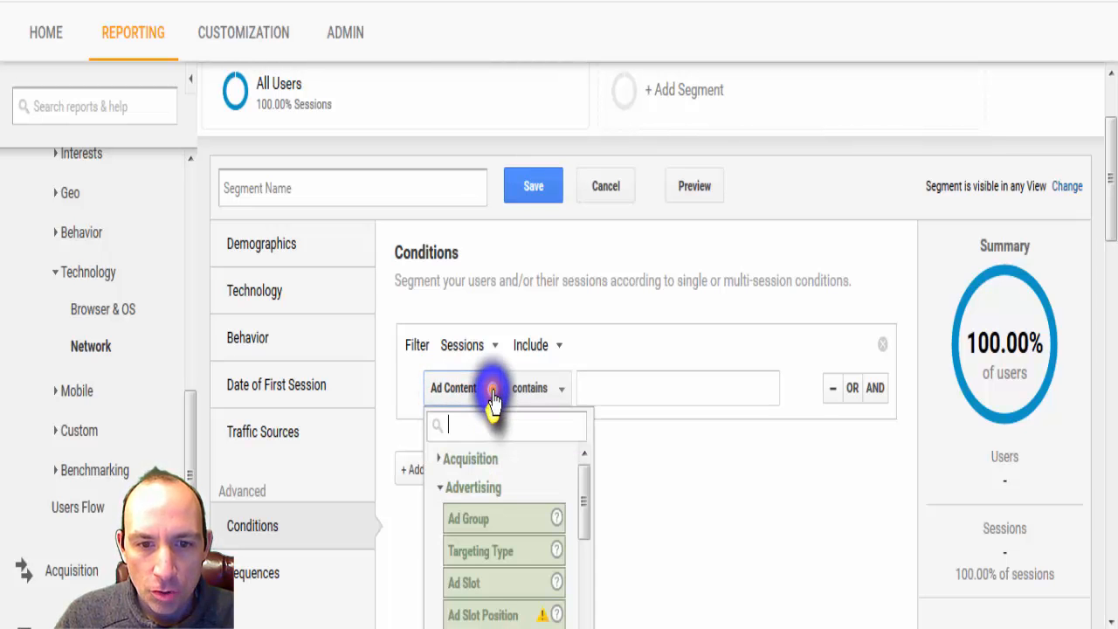
text(language)
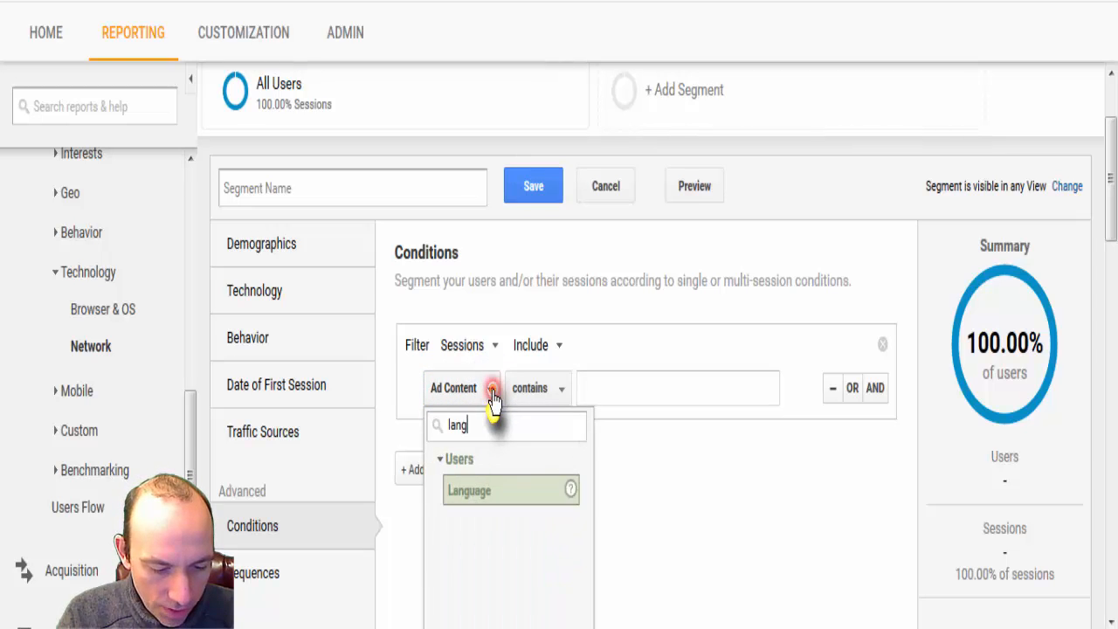
click(463, 494)
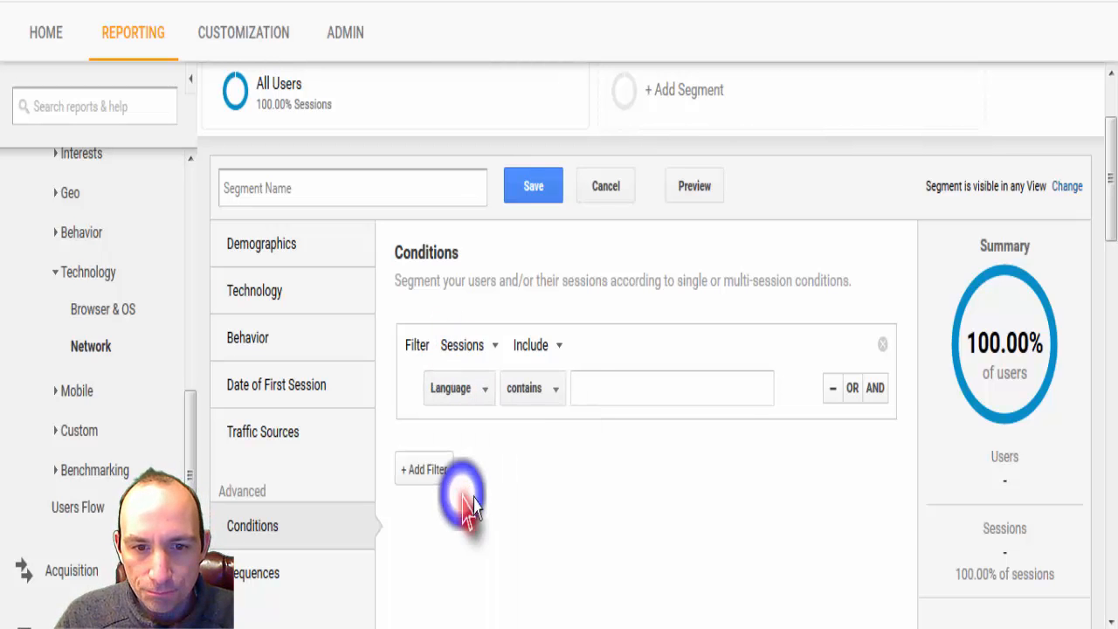
Make the Language condition match the regex \s[^\s]*\s|.{15,}|\.|, and check the segment's user and session summary
click(558, 390)
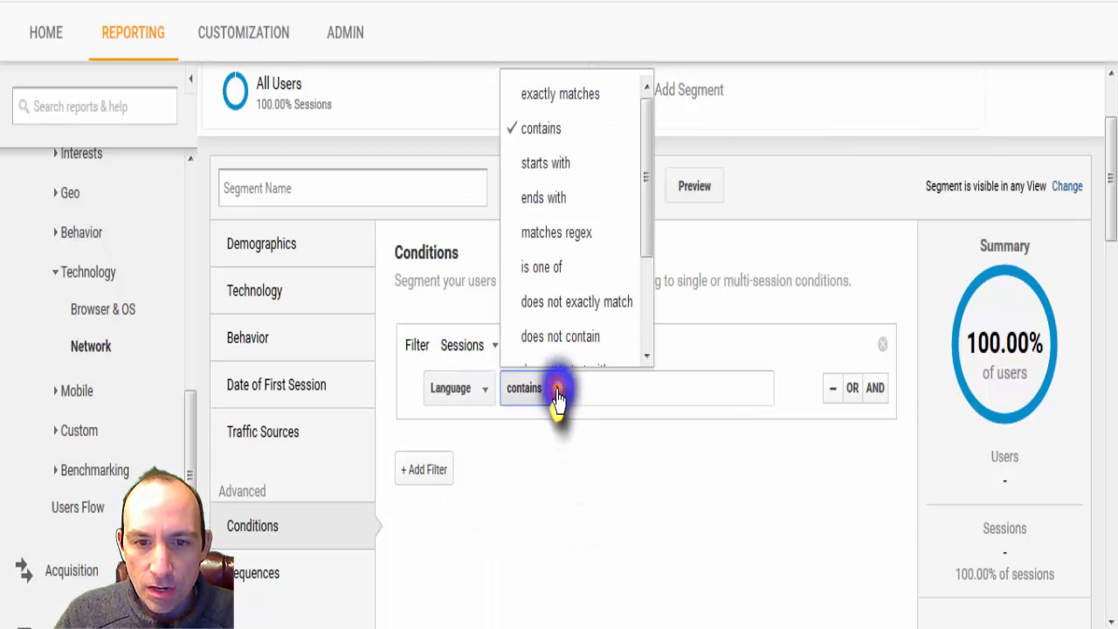
click(581, 236)
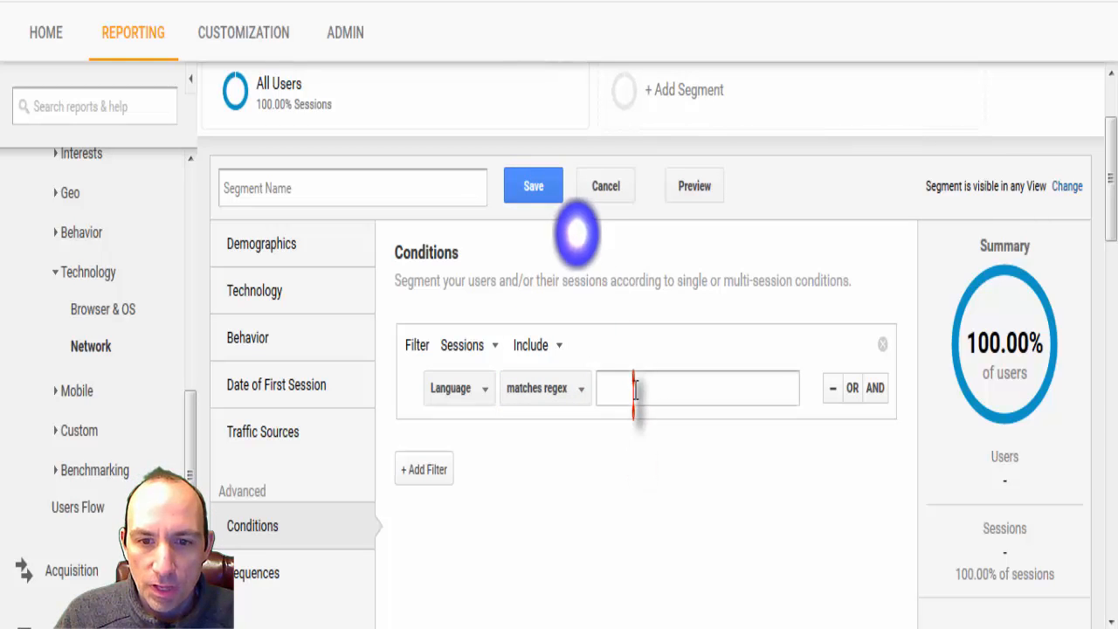
click(636, 387)
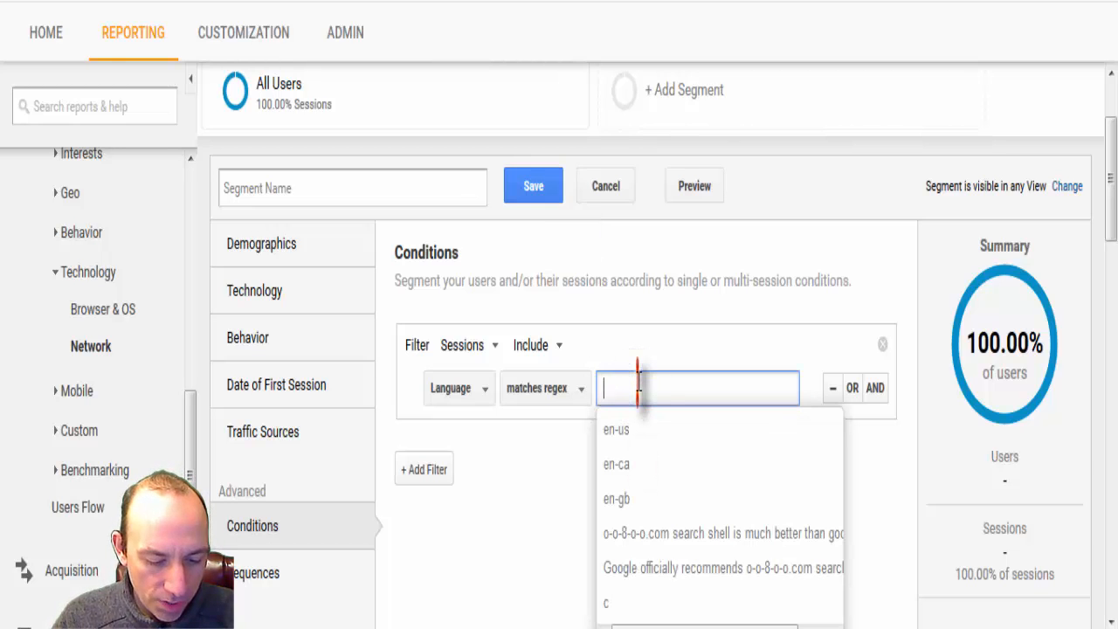
text(\s[^\s]*\s|.{15,}|\.|)
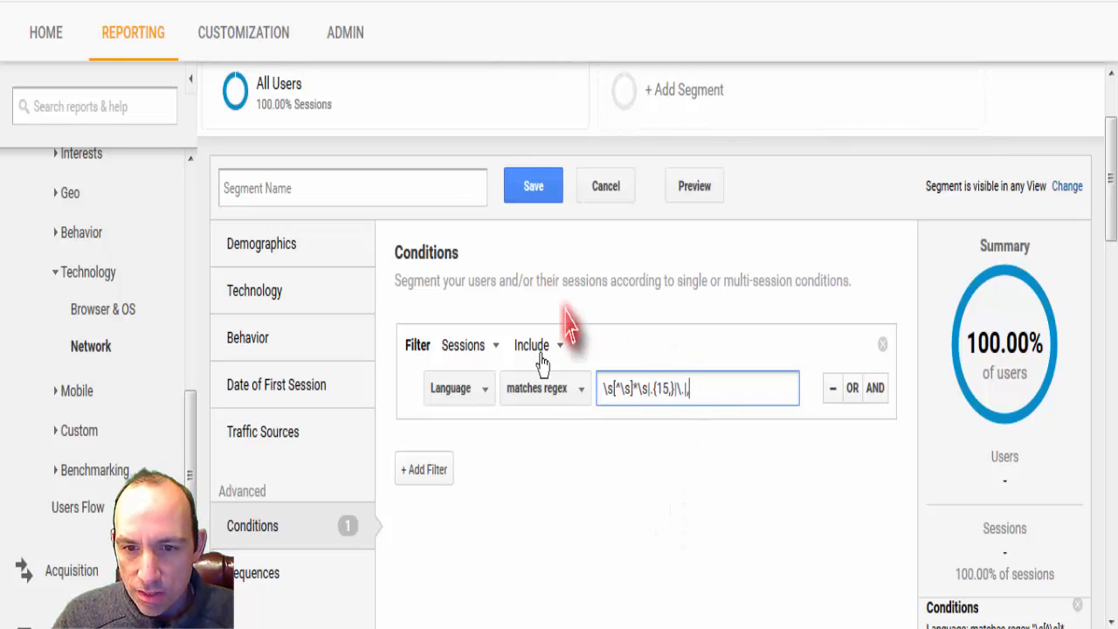
scroll(580, 375, down, 3)
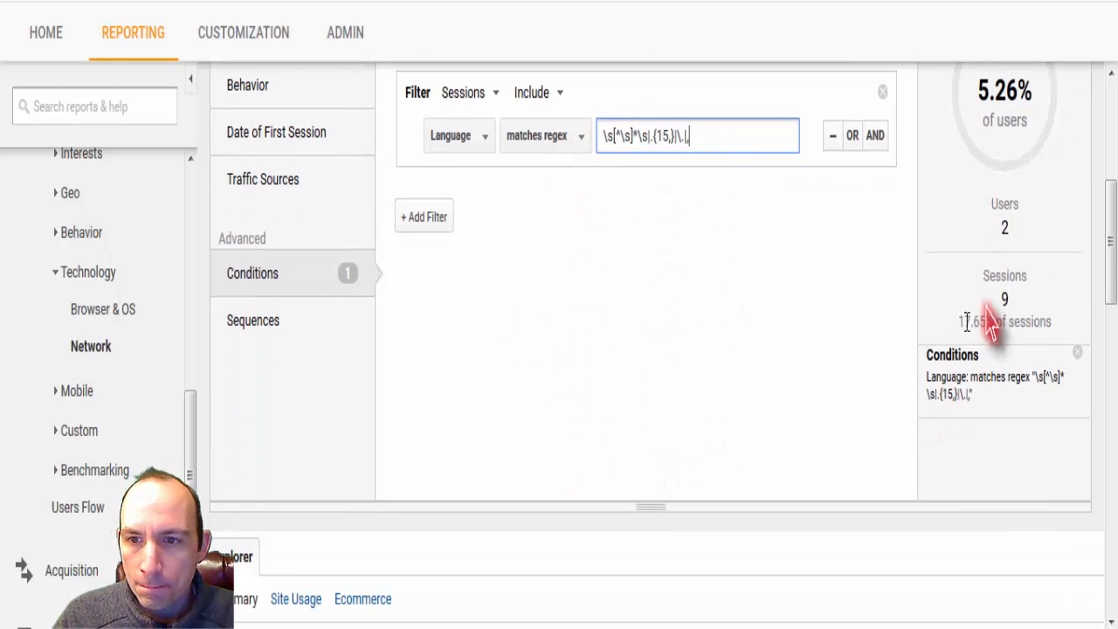
scroll(935, 337, up, 3)
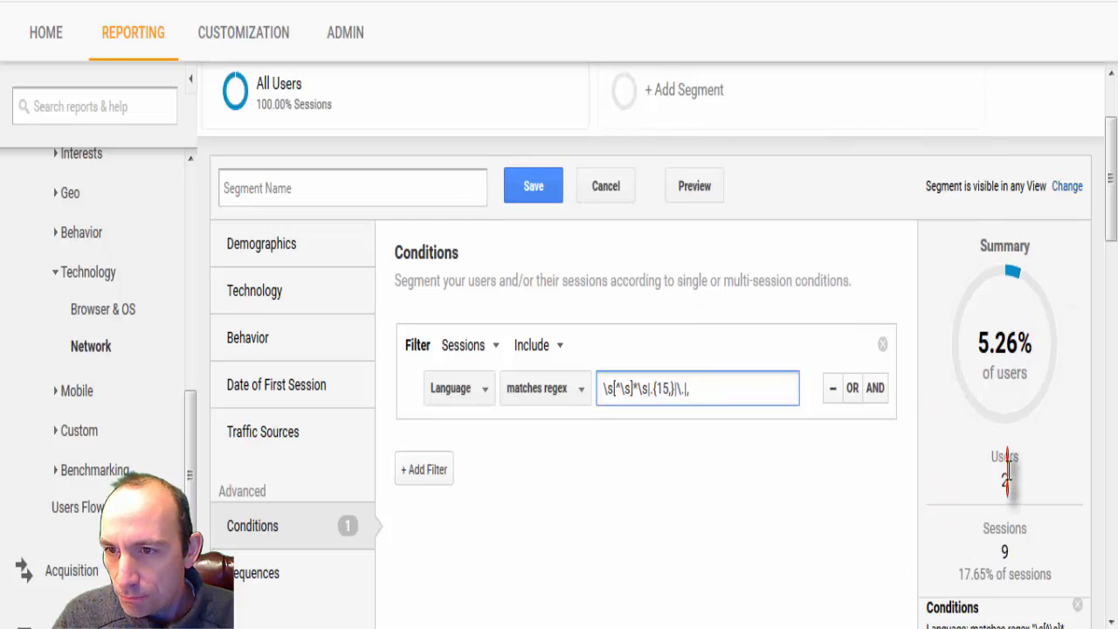
scroll(1006, 472, down, 2)
scroll(1110, 205, down, 2)
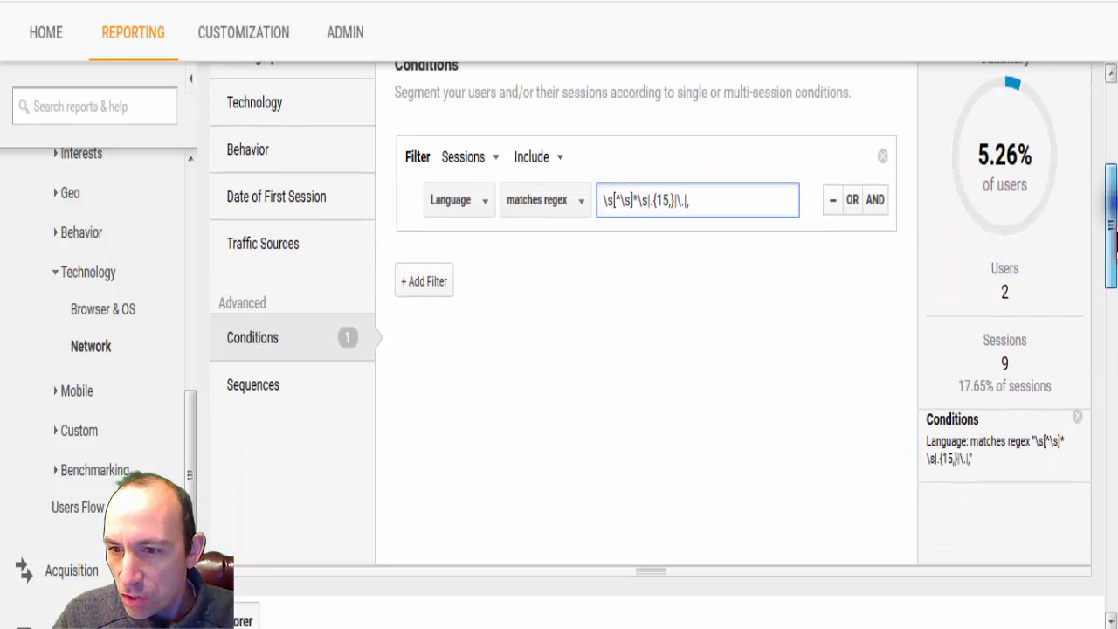
scroll(1108, 201, up, 3)
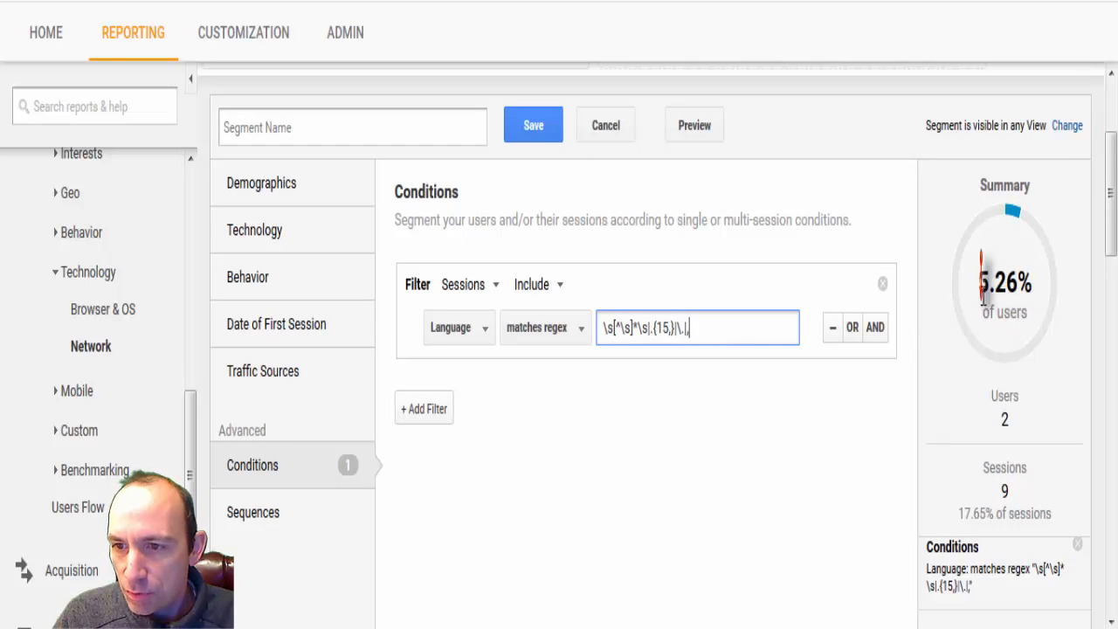
Name the segment Language Spam Reporting and save it
drag(1113, 166, 1113, 186)
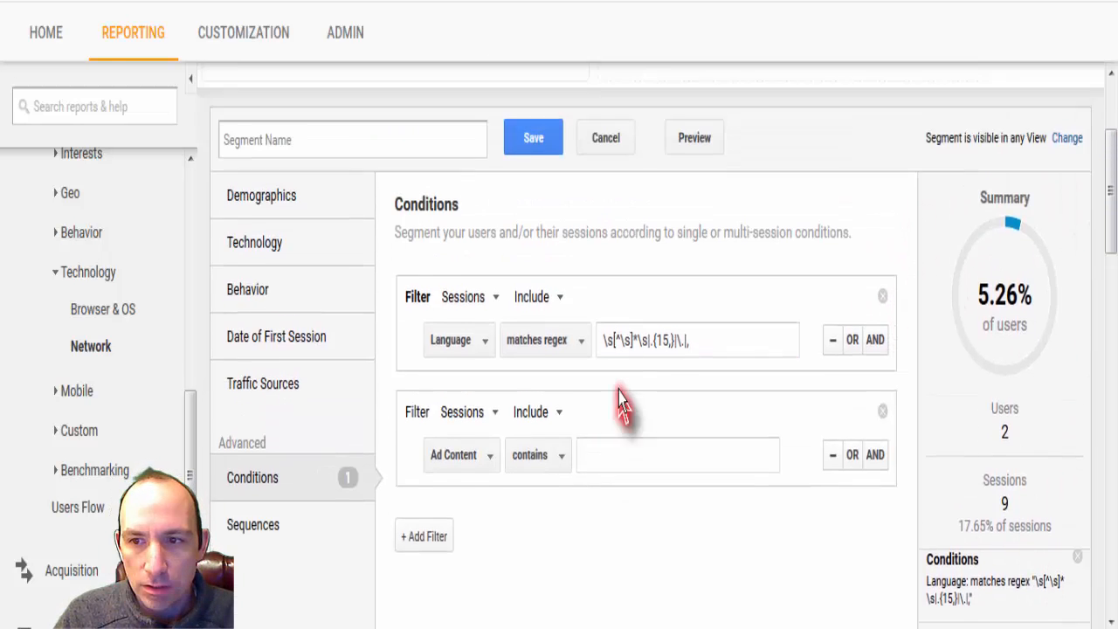
scroll(620, 399, up, 3)
click(533, 315)
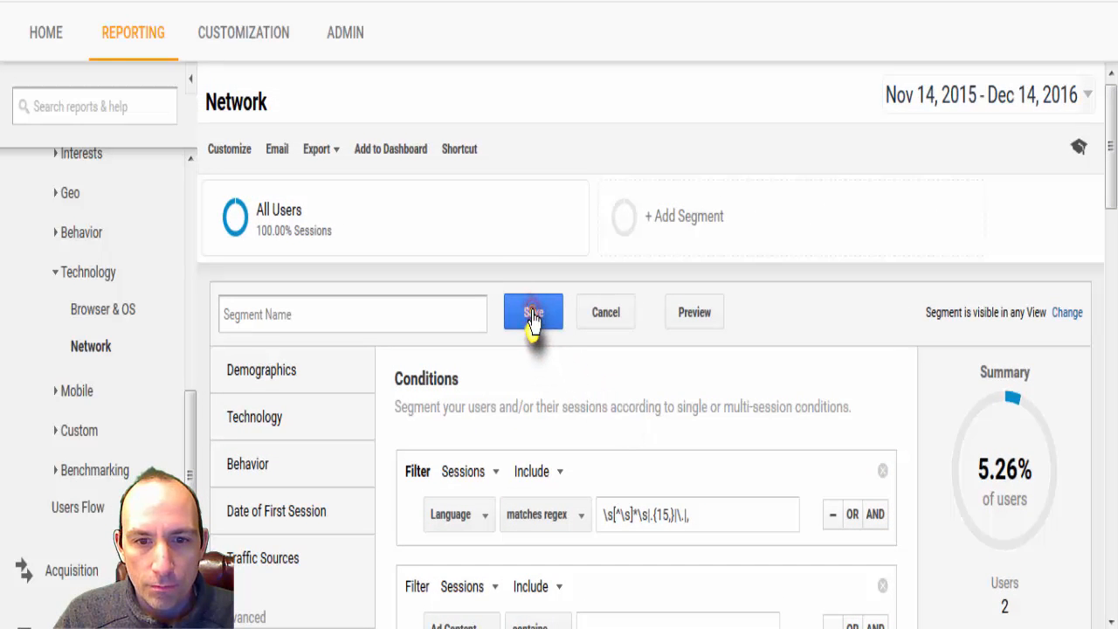
click(321, 313)
text(Language Spam Reporting)
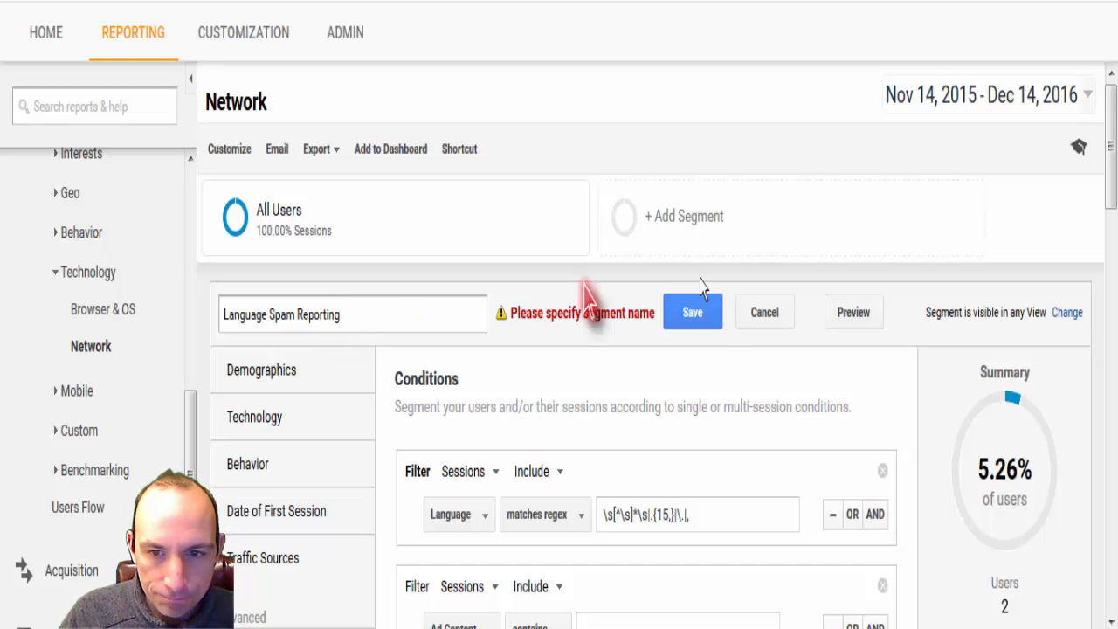
click(698, 311)
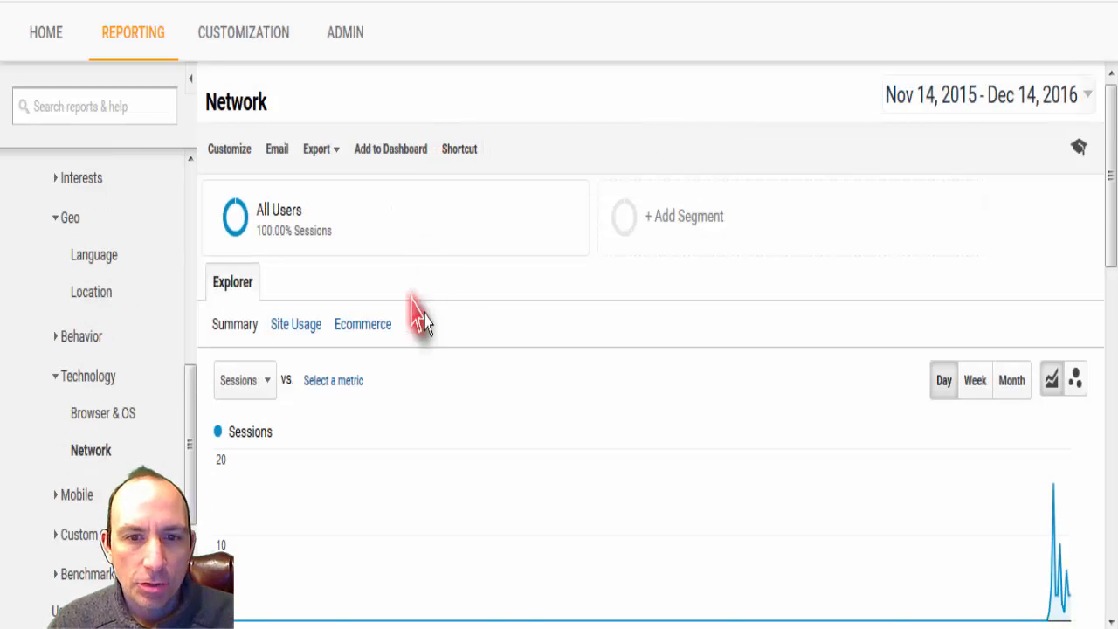
Apply the Language Spam Reporting segment alongside All Users in the Network report and look over the sessions chart
scroll(448, 313, down, 3)
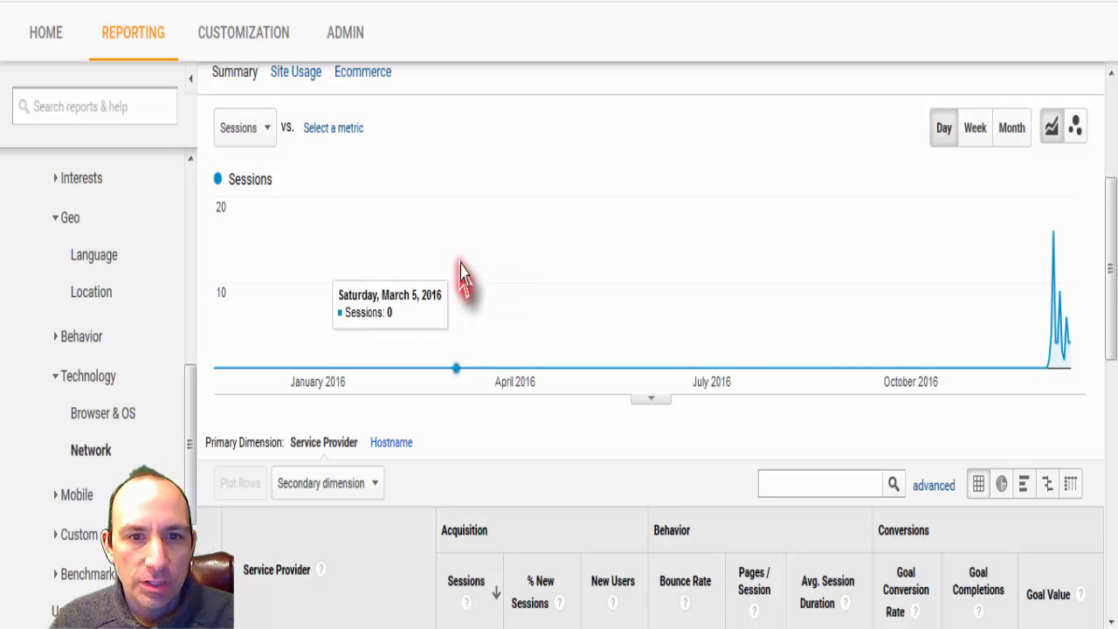
scroll(462, 274, up, 3)
click(413, 225)
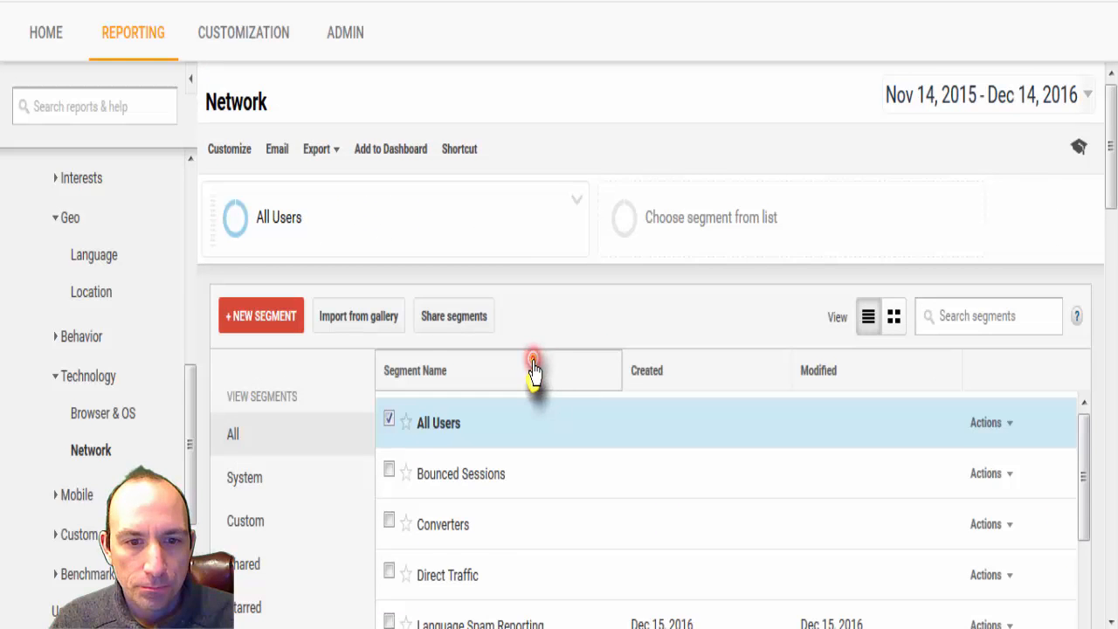
scroll(532, 375, down, 5)
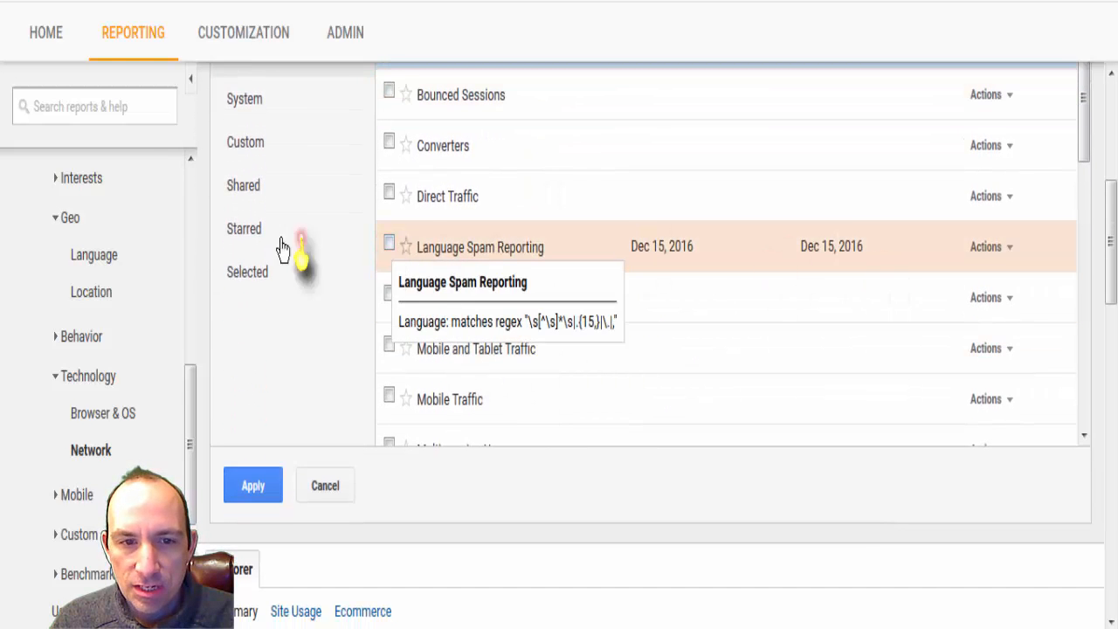
click(390, 244)
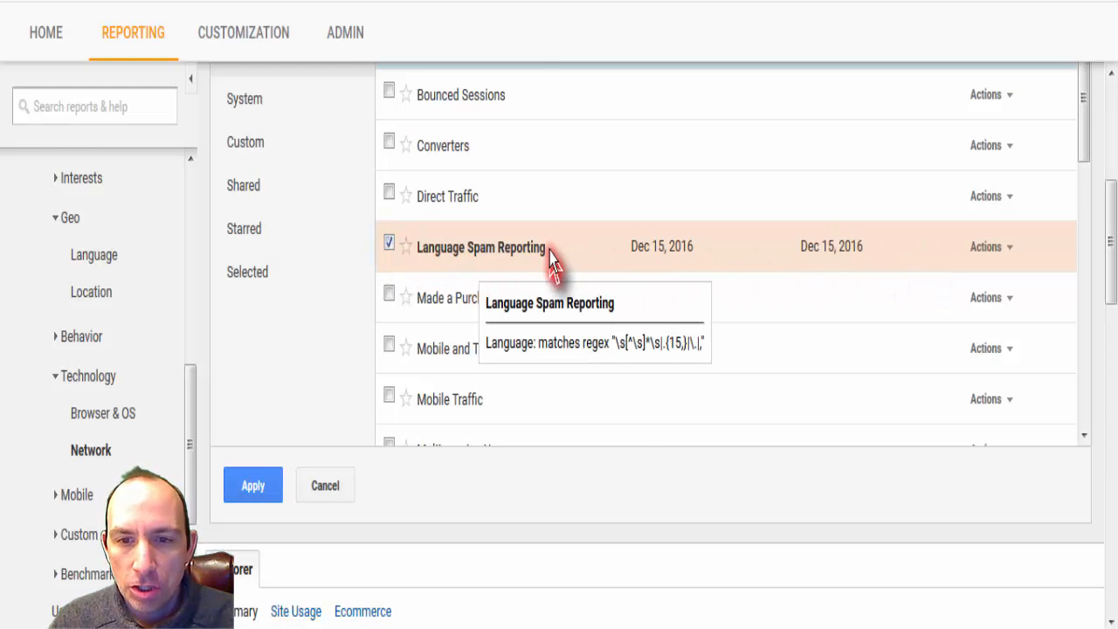
click(252, 488)
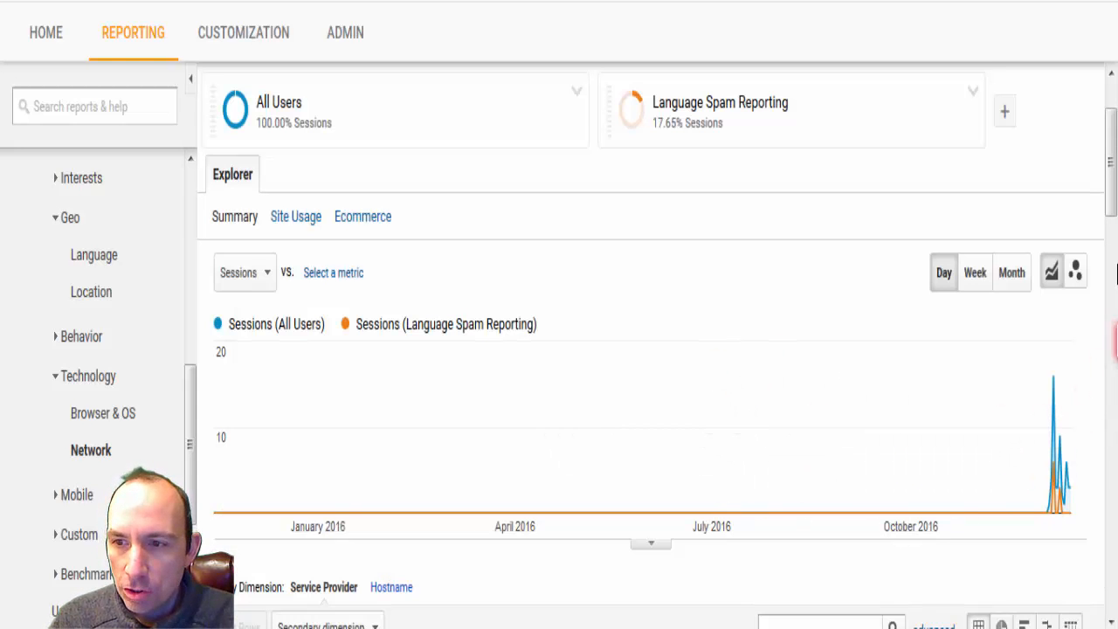
scroll(1113, 162, down, 3)
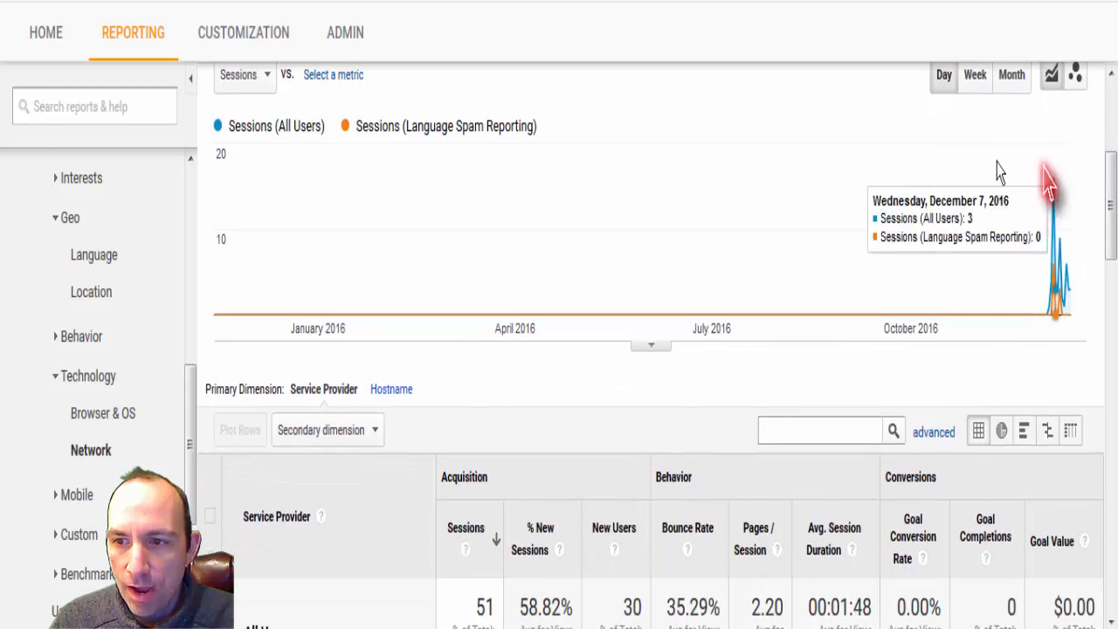
scroll(1112, 244, up, 5)
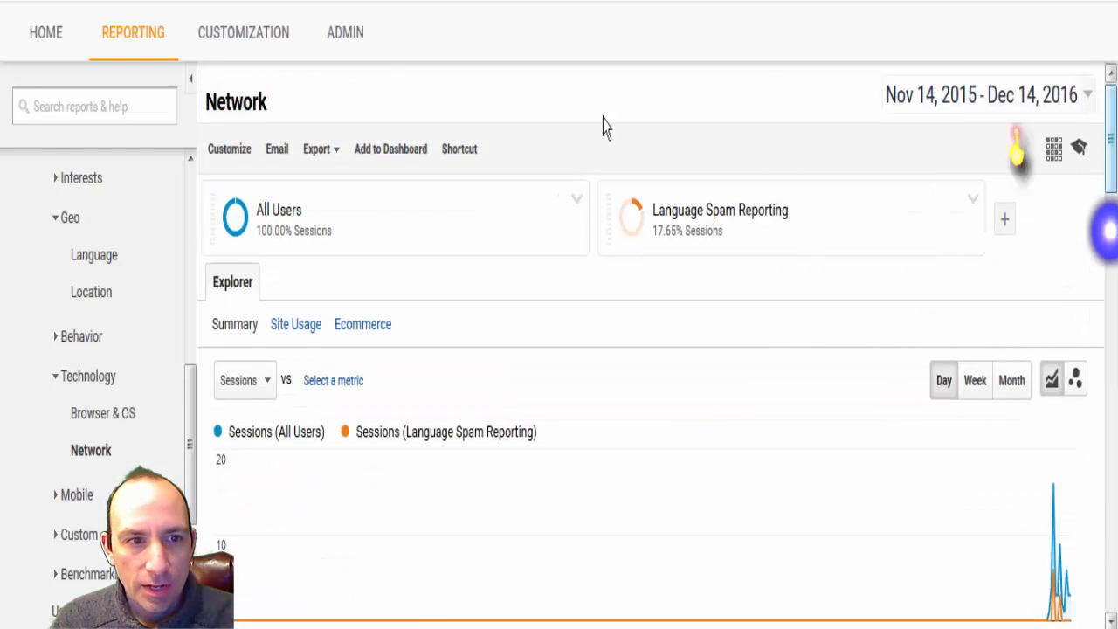
Open the Audience Overview report and apply the Language Spam Reporting segment alongside All Users
click(131, 42)
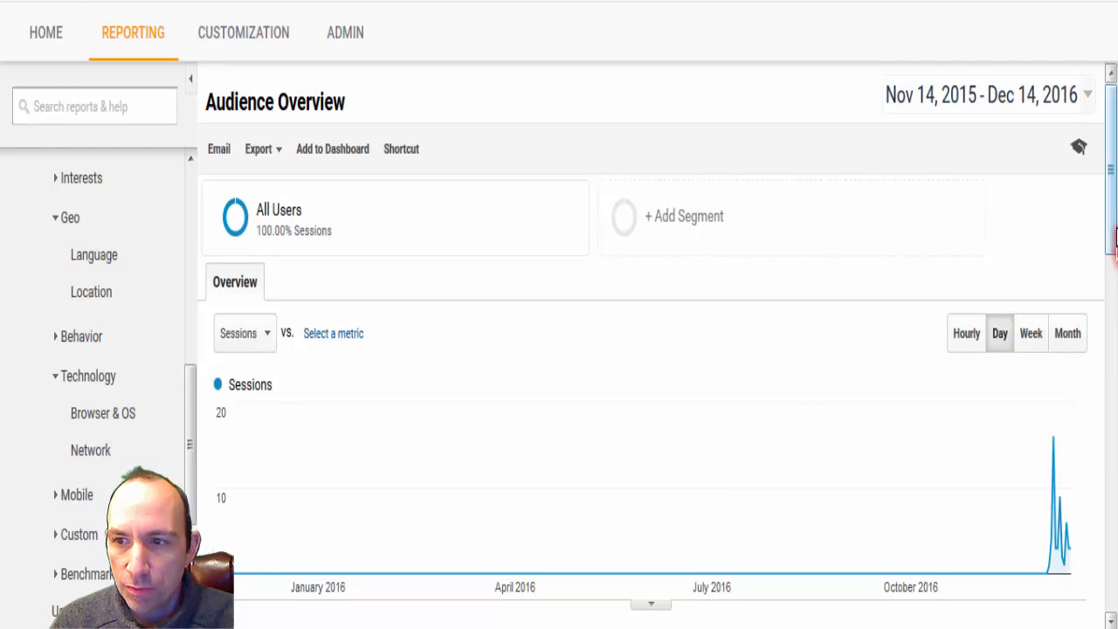
drag(1114, 203, 1113, 524)
scroll(1114, 525, up, 10)
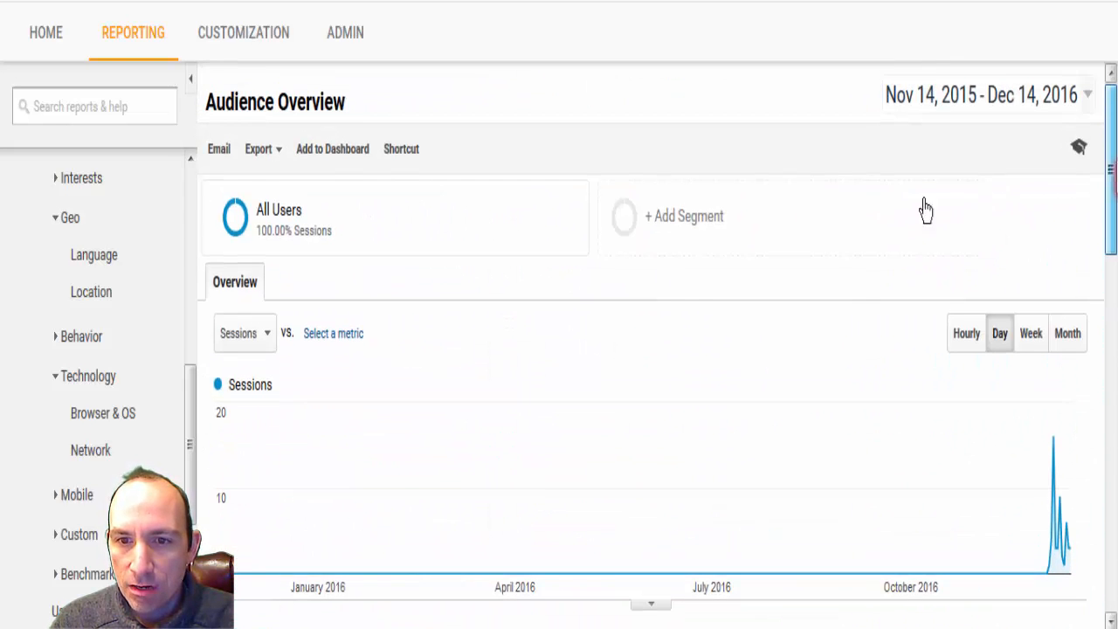
click(701, 221)
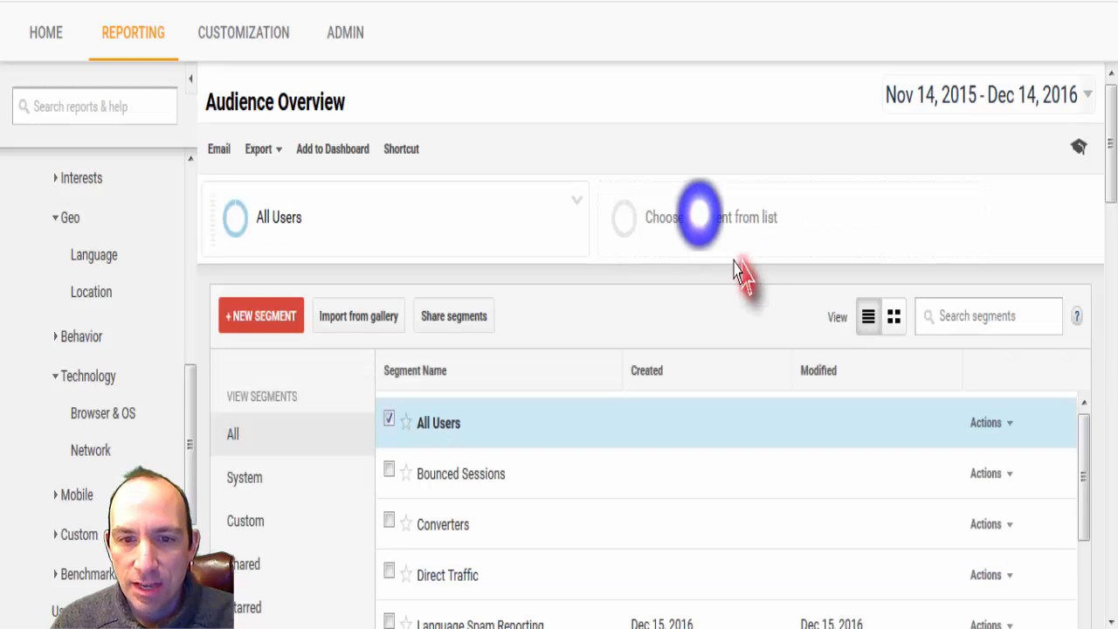
scroll(1115, 188, down, 4)
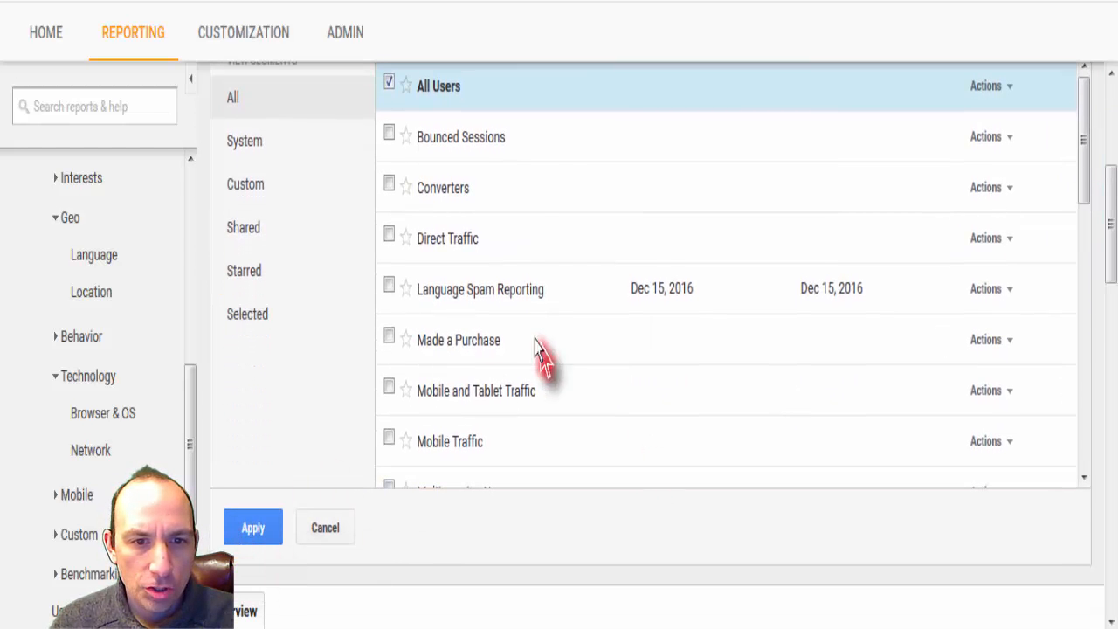
click(389, 286)
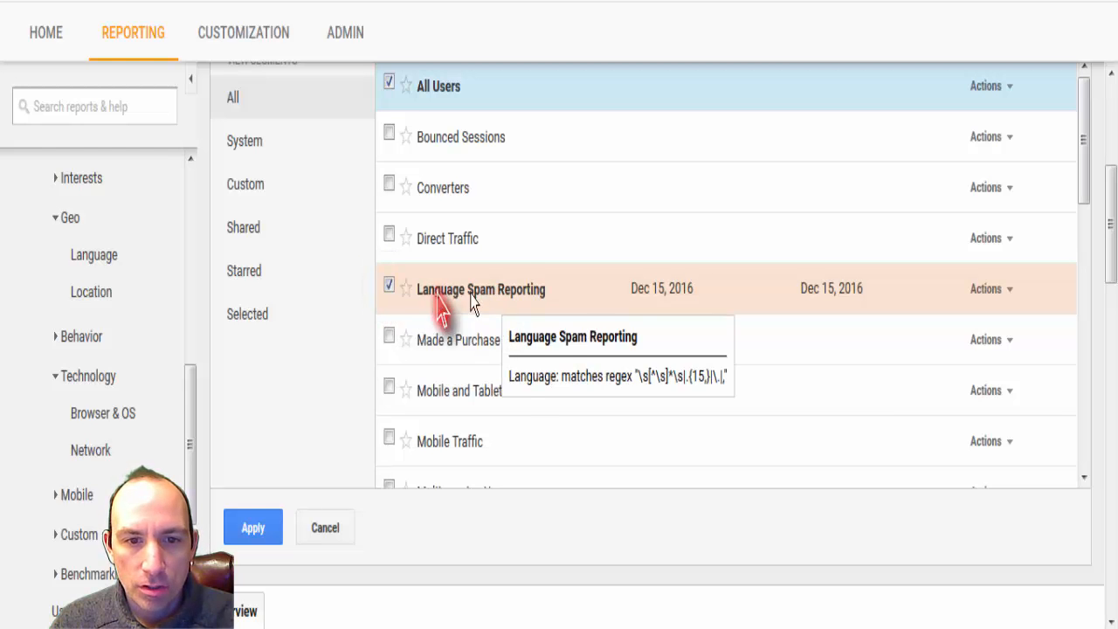
click(253, 529)
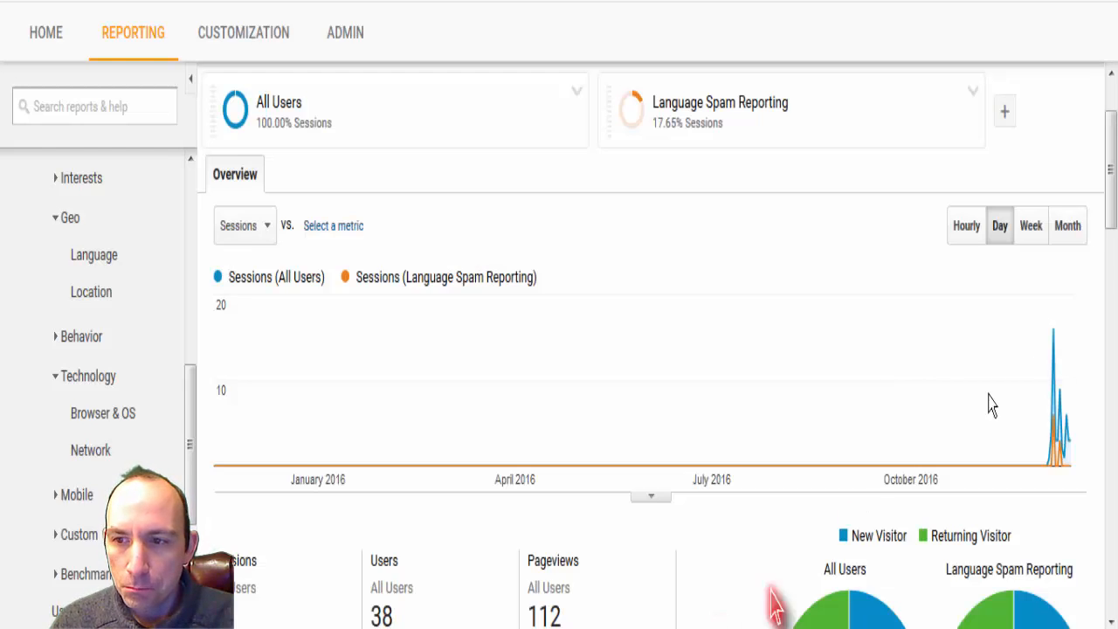
Compare All Users with Language Spam Reporting in the overview's sessions chart, totals and language breakdown
scroll(1107, 149, down, 2)
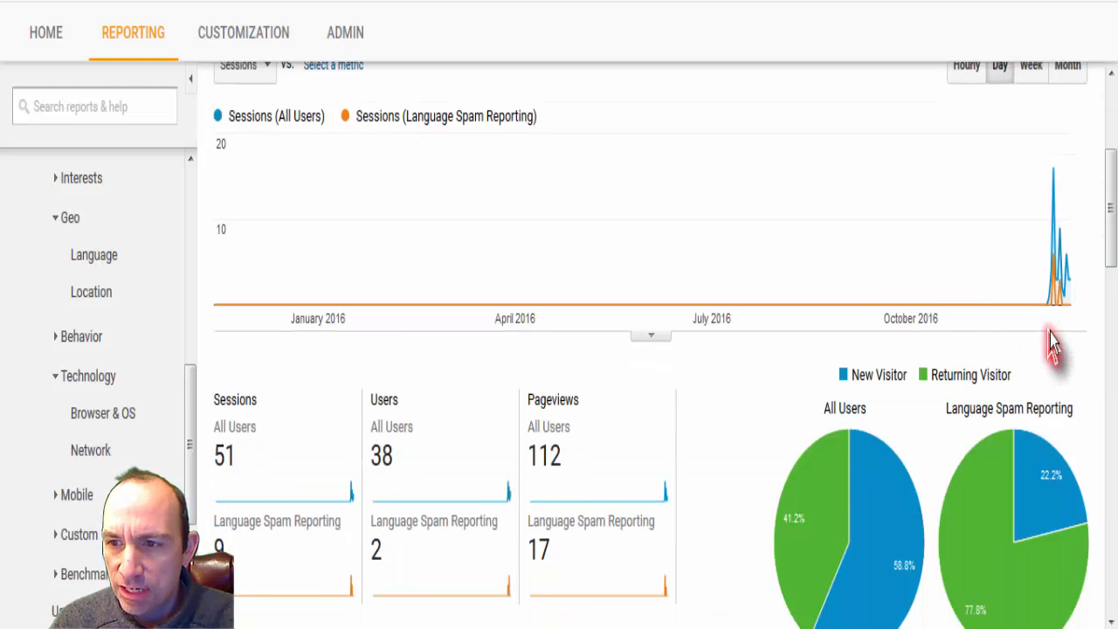
scroll(1035, 284, up, 3)
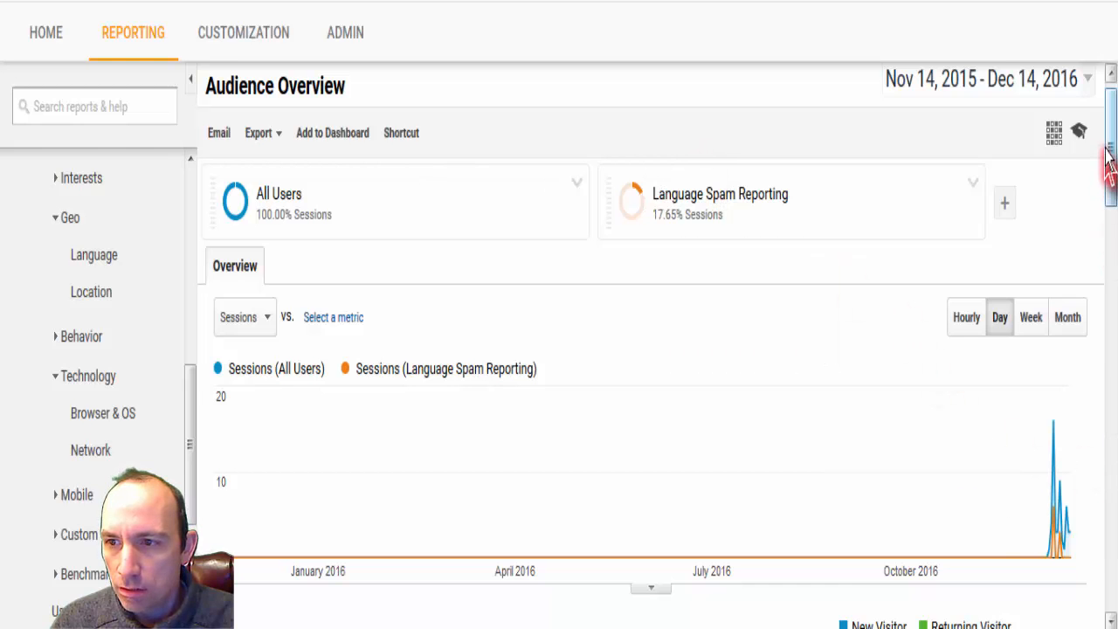
scroll(1111, 153, down, 1)
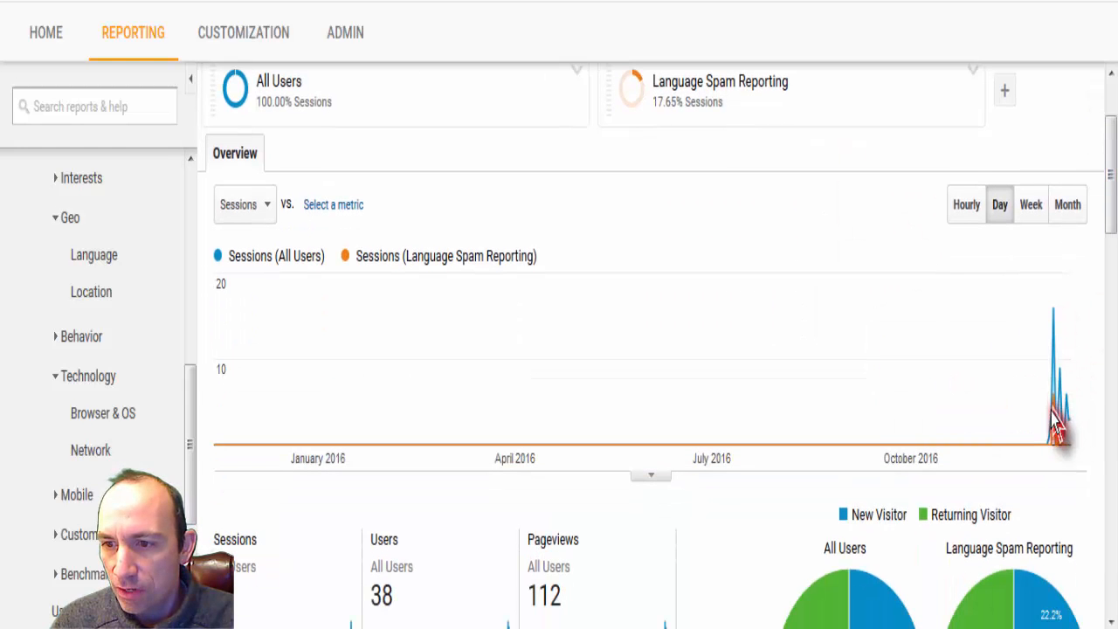
drag(1111, 147, 1114, 425)
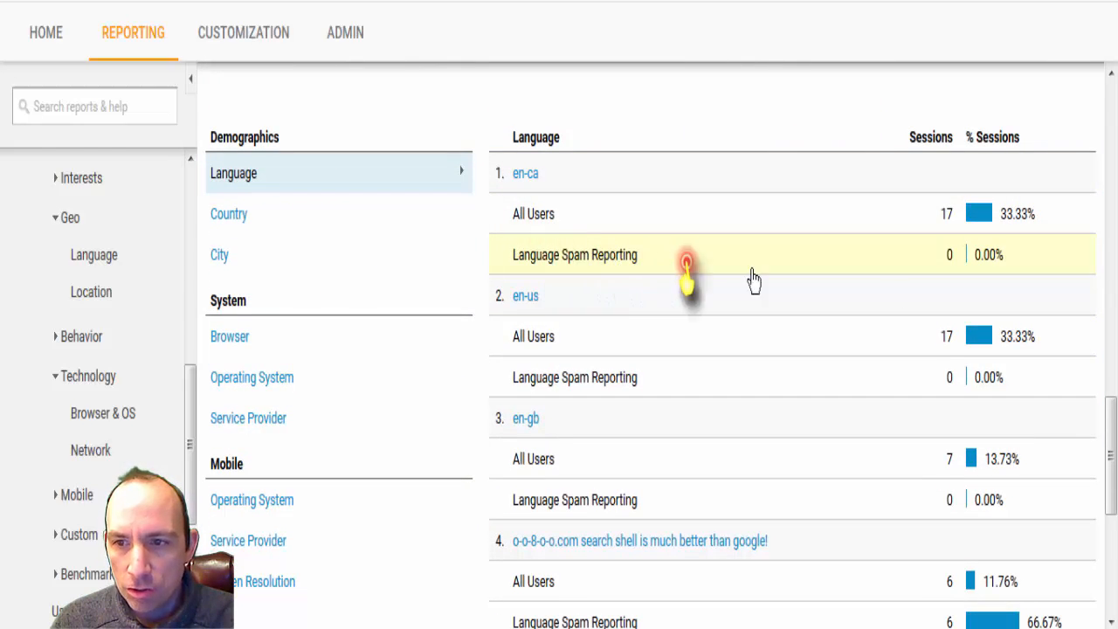
drag(1109, 418, 1111, 467)
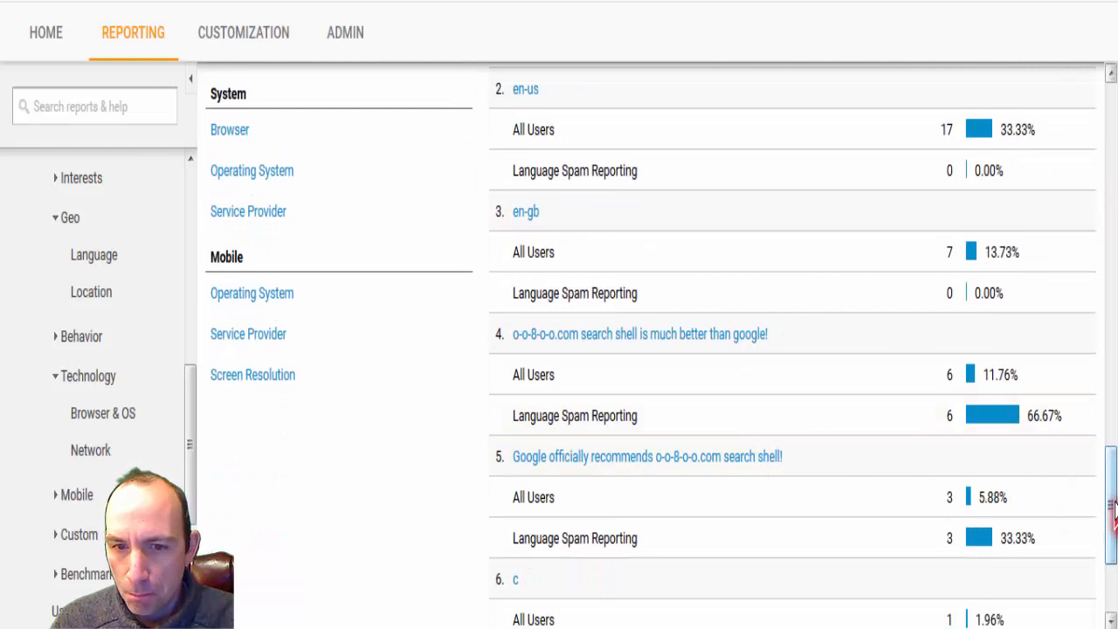
drag(1115, 509, 1114, 133)
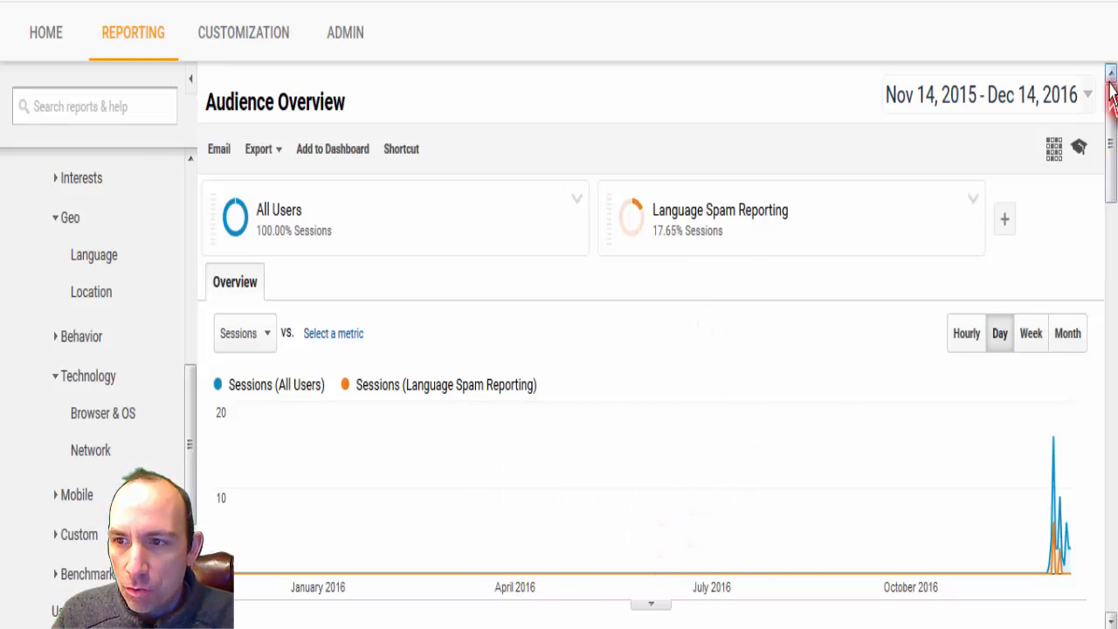
scroll(1114, 114, down, 2)
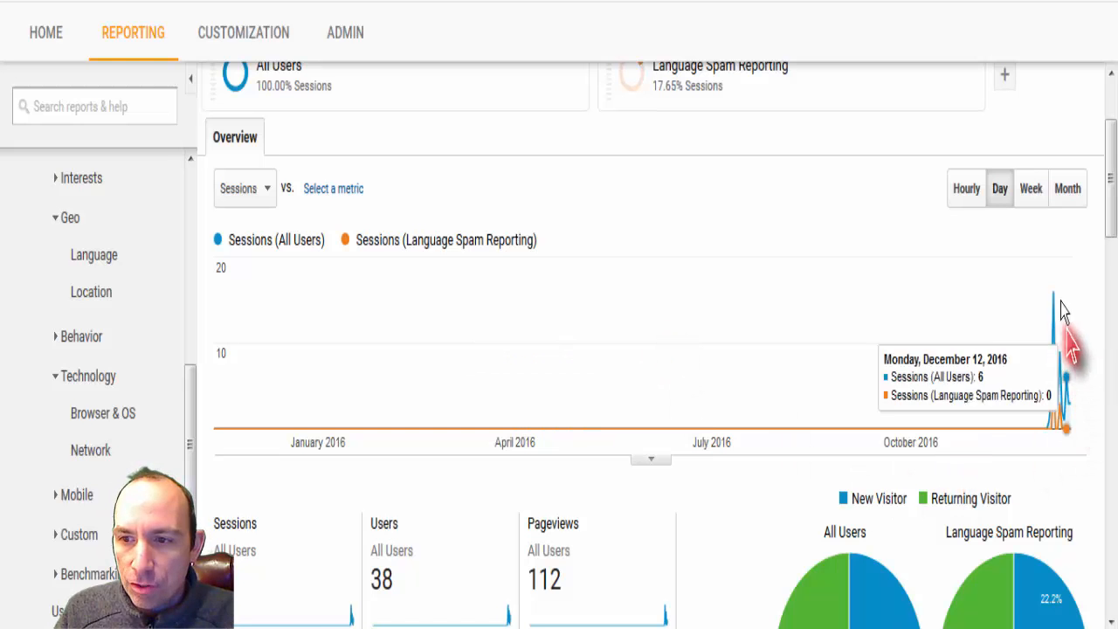
drag(1114, 174, 1111, 208)
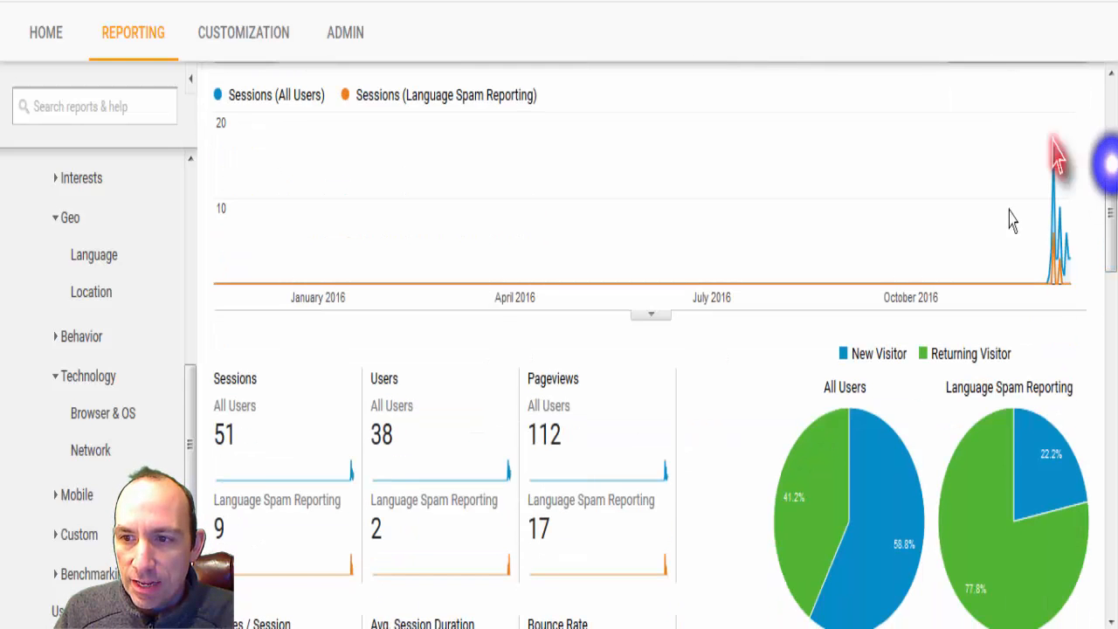